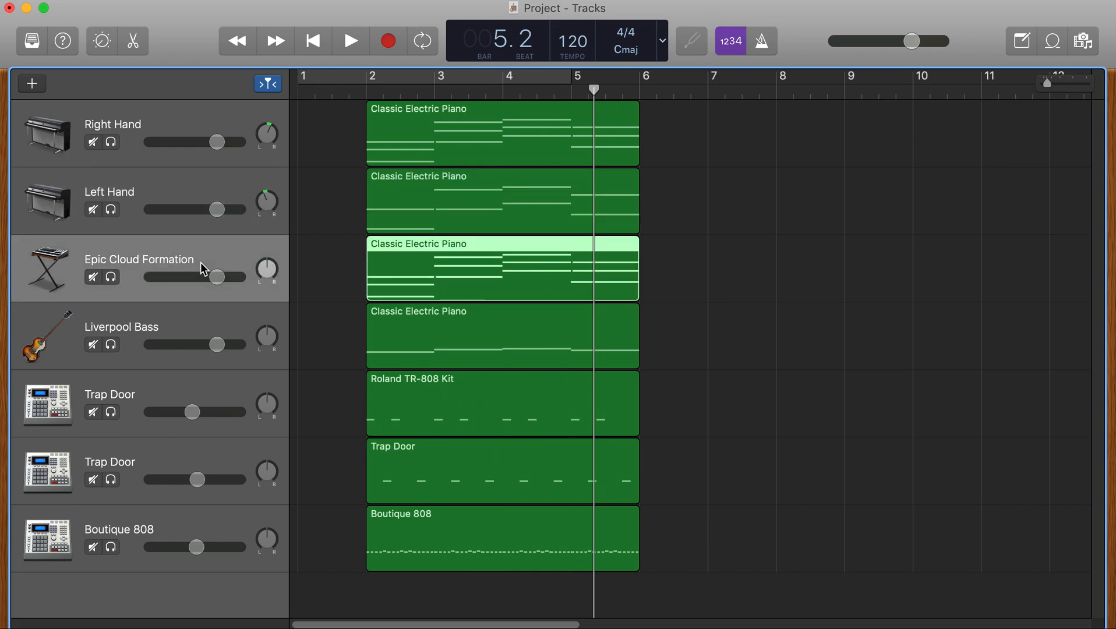
pyautogui.click(166, 331)
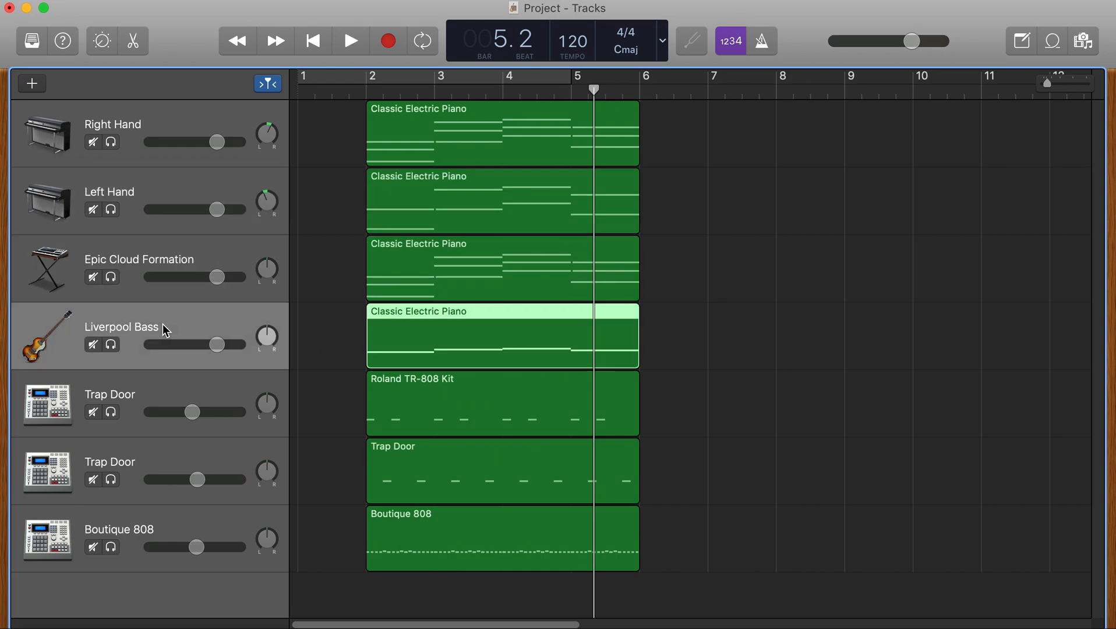
pyautogui.click(161, 395)
pyautogui.click(174, 470)
pyautogui.click(166, 521)
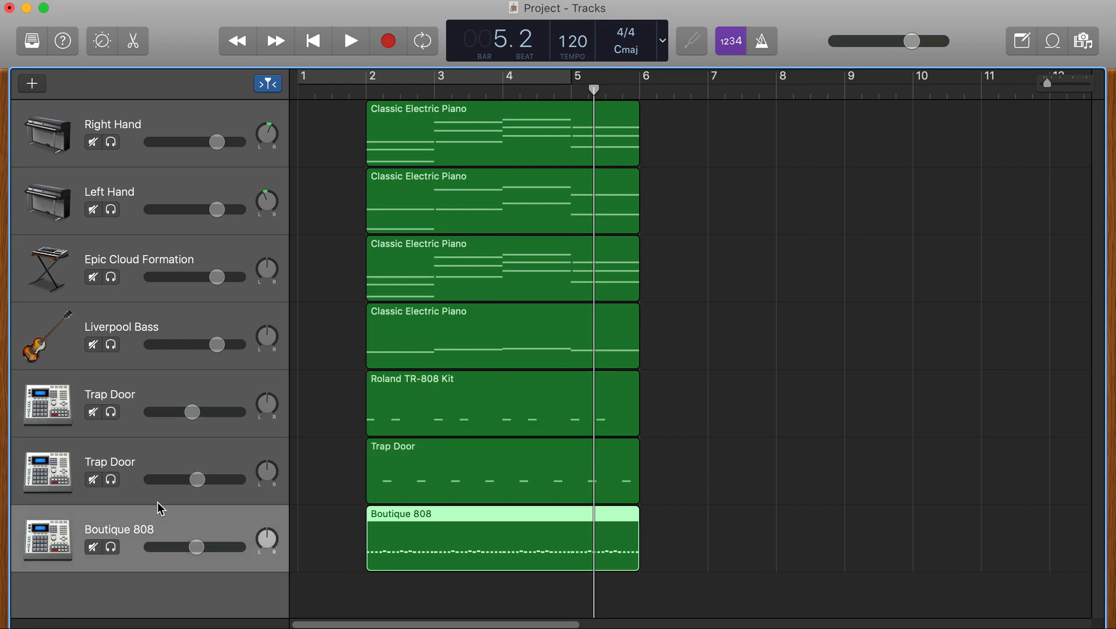
# Rename the two Trap Door tracks as Bass Drum and Snare, and the Boutique 808 track as Hats
pyautogui.doubleClick(124, 395)
pyautogui.write('Bass Drum')
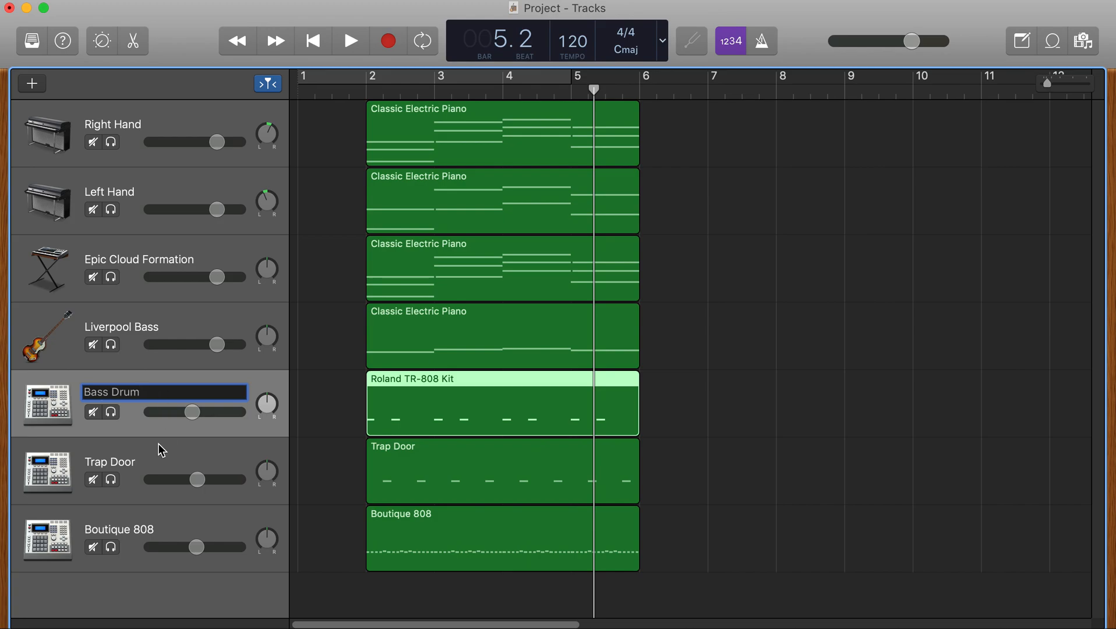
pyautogui.doubleClick(122, 464)
pyautogui.write('Snare')
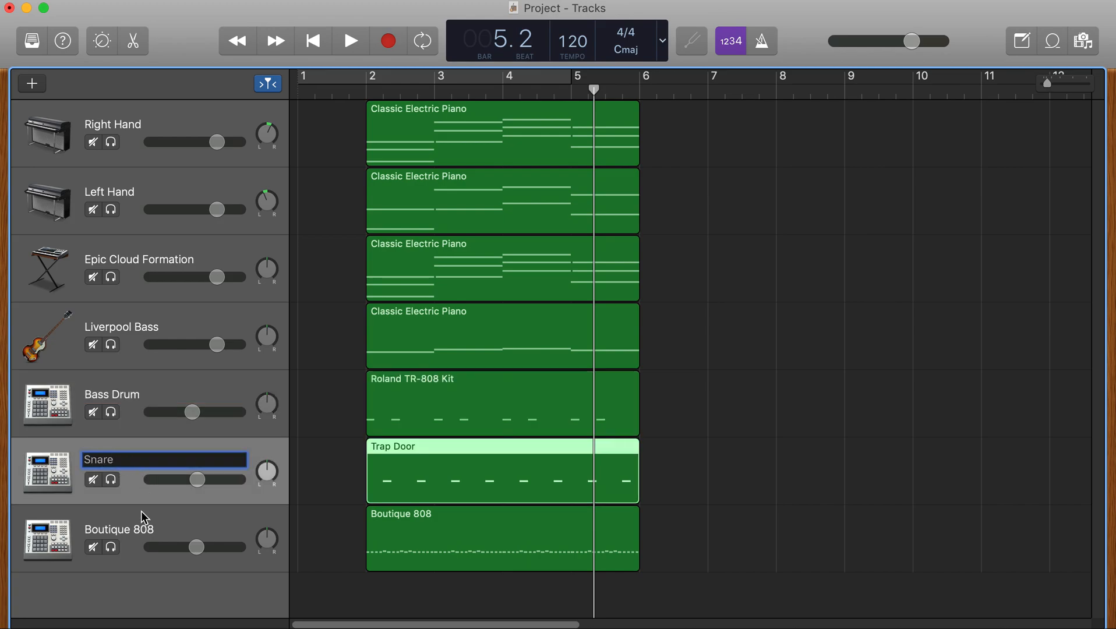
pyautogui.doubleClick(140, 529)
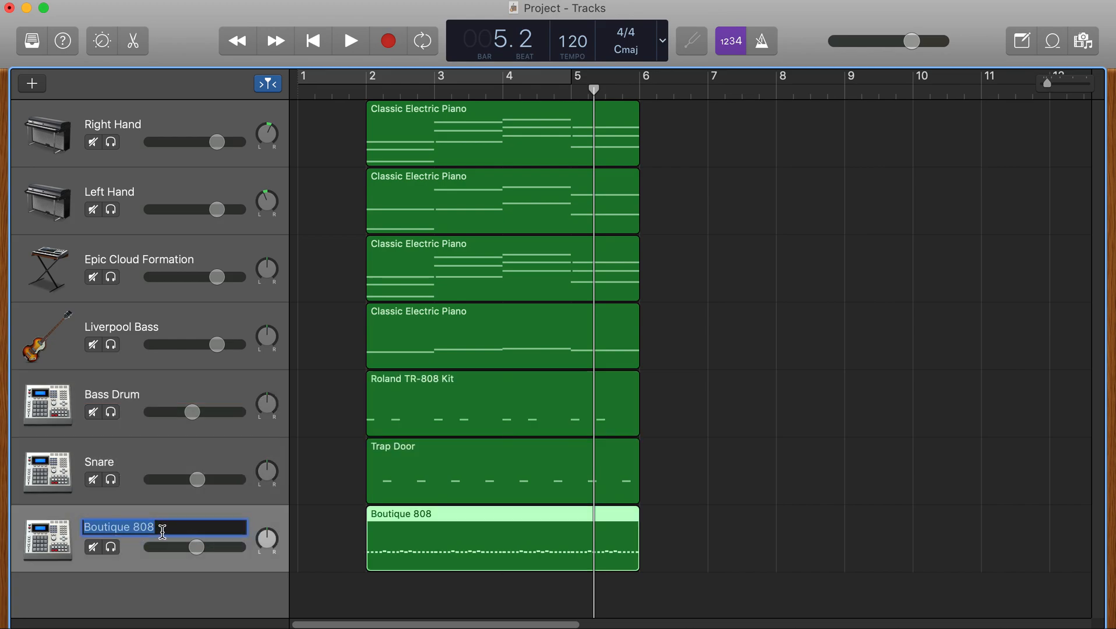
pyautogui.write('Hats')
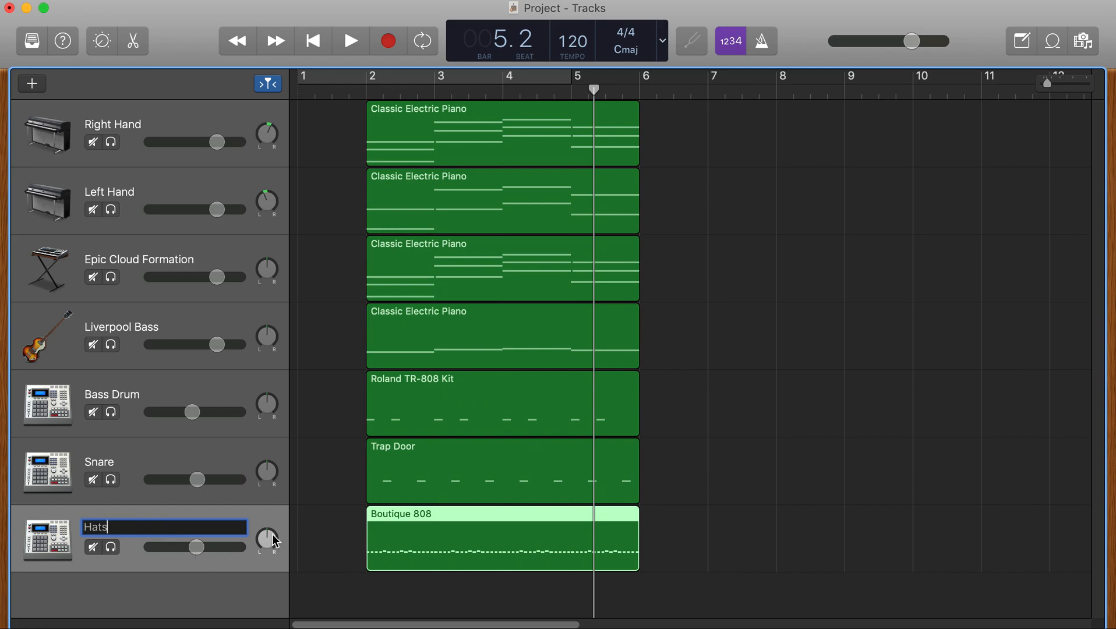
pyautogui.click(300, 520)
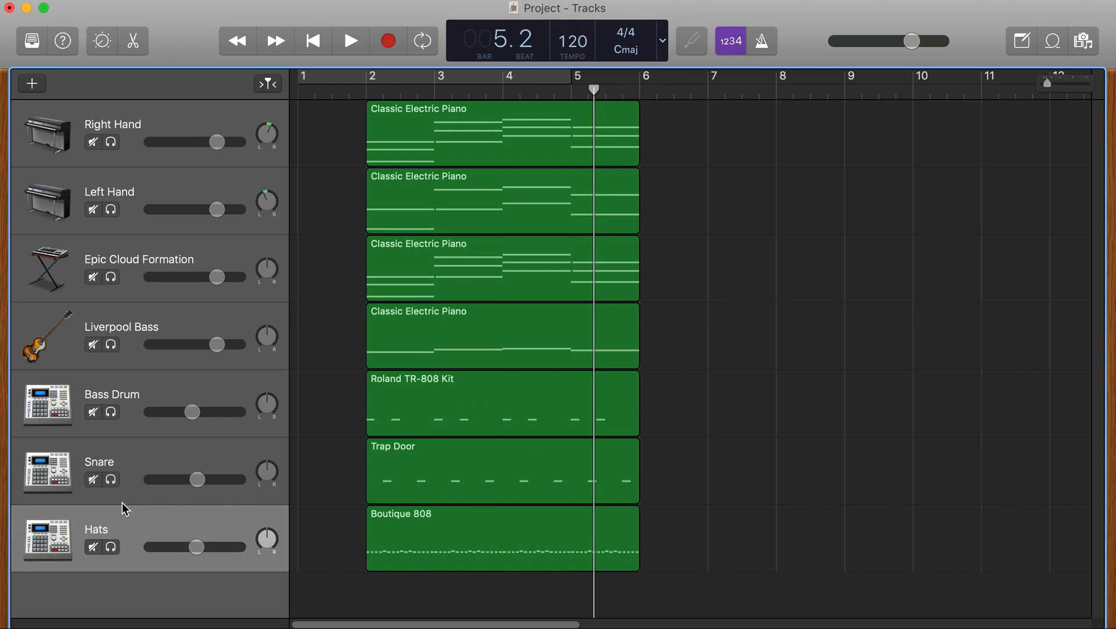
# Rename the Epic Cloud Formation track as Synth 1
pyautogui.doubleClick(165, 259)
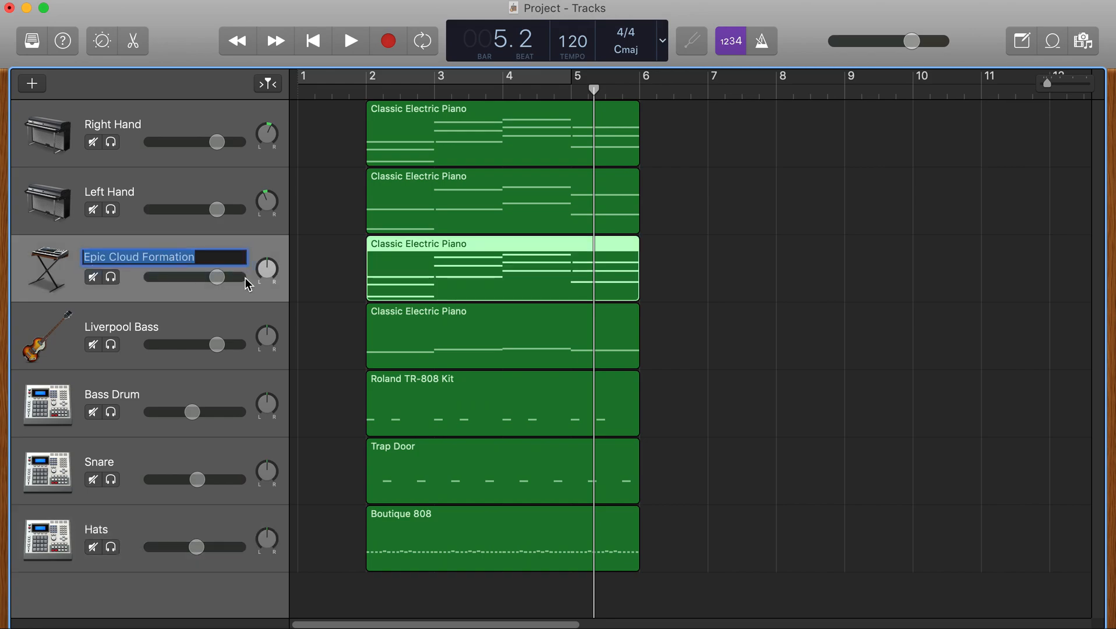
pyautogui.write('Synth 1')
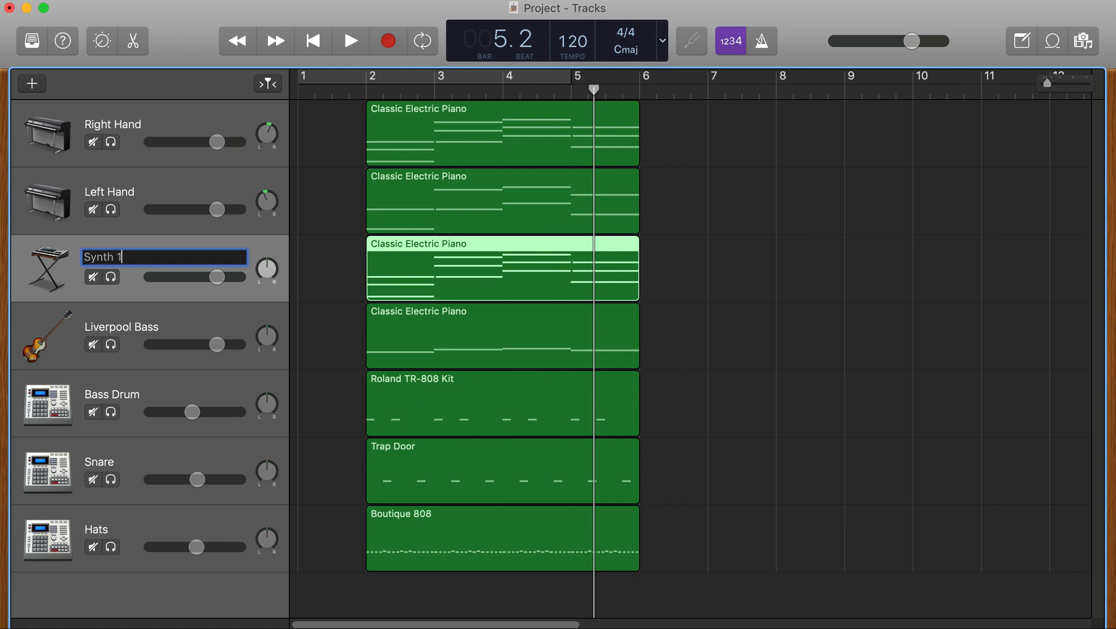
pyautogui.click(347, 336)
# Set a cycle area from bar 2 to bar 6 and play back the loop
pyautogui.click(372, 93)
pyautogui.moveTo(385, 88); pyautogui.dragTo(646, 82)
pyautogui.press('space')
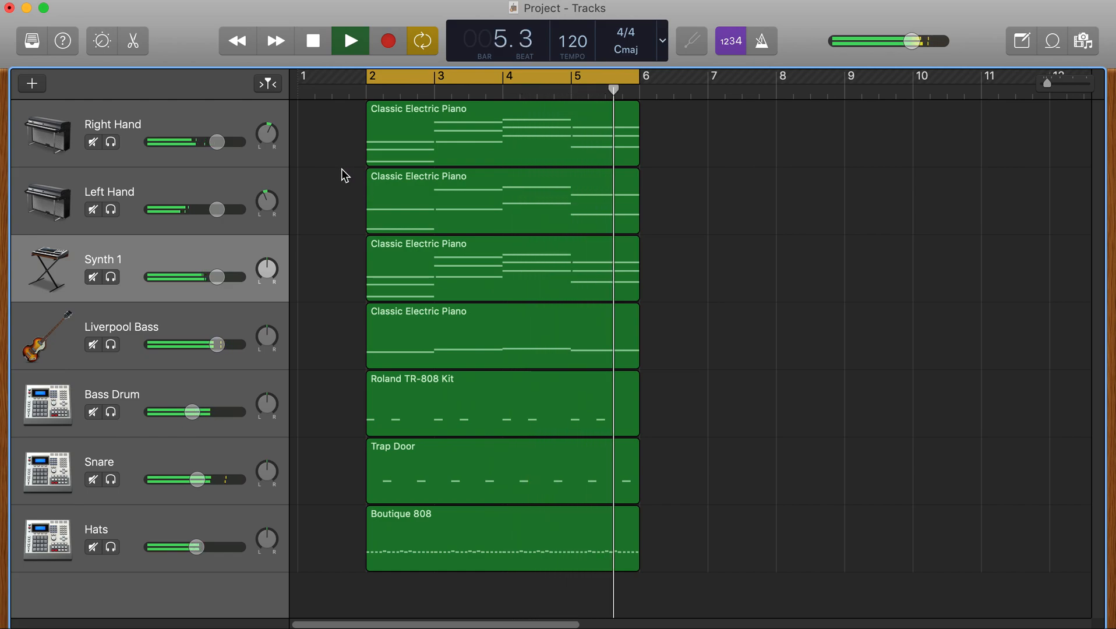
pyautogui.press('space')
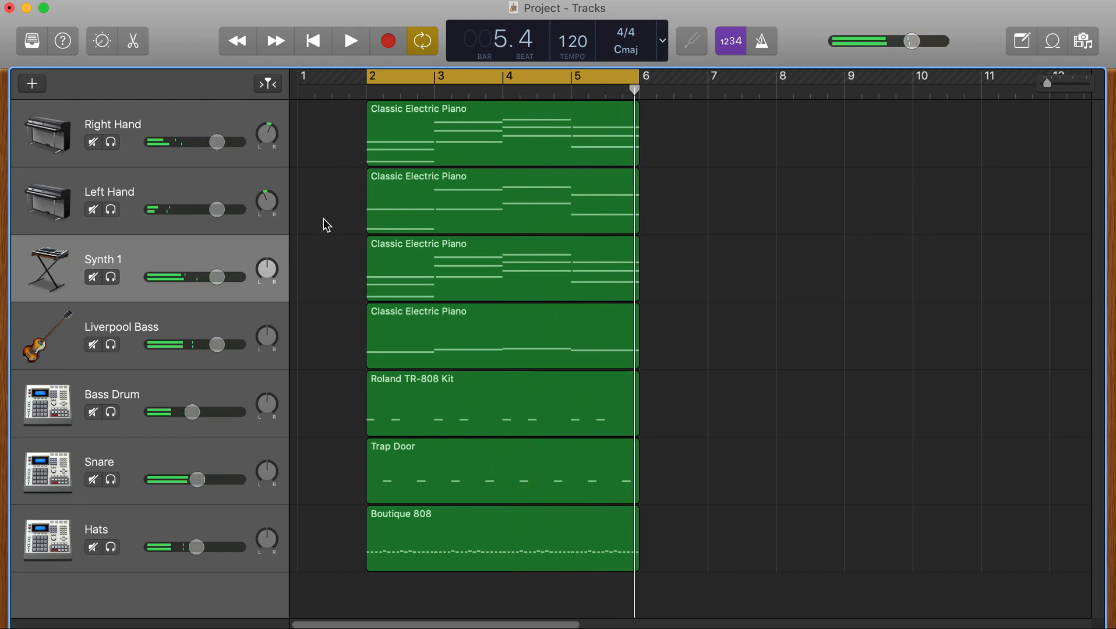
# Duplicate the Liverpool Bass track and copy its Classic Electric Piano region onto the new track at bar 2
pyautogui.click(217, 327)
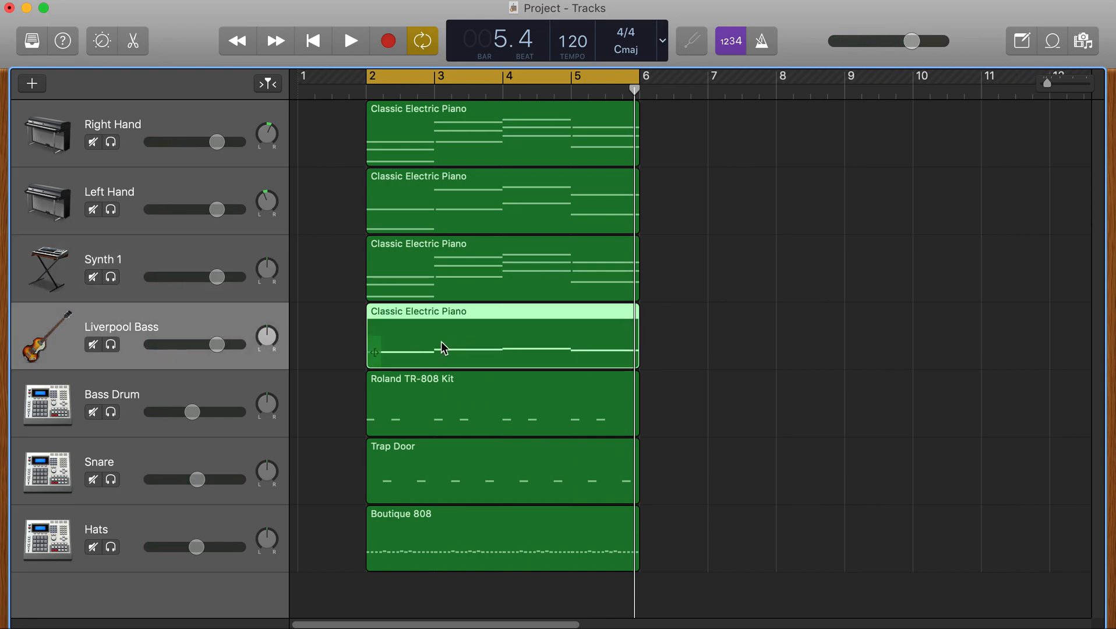
pyautogui.click(477, 419)
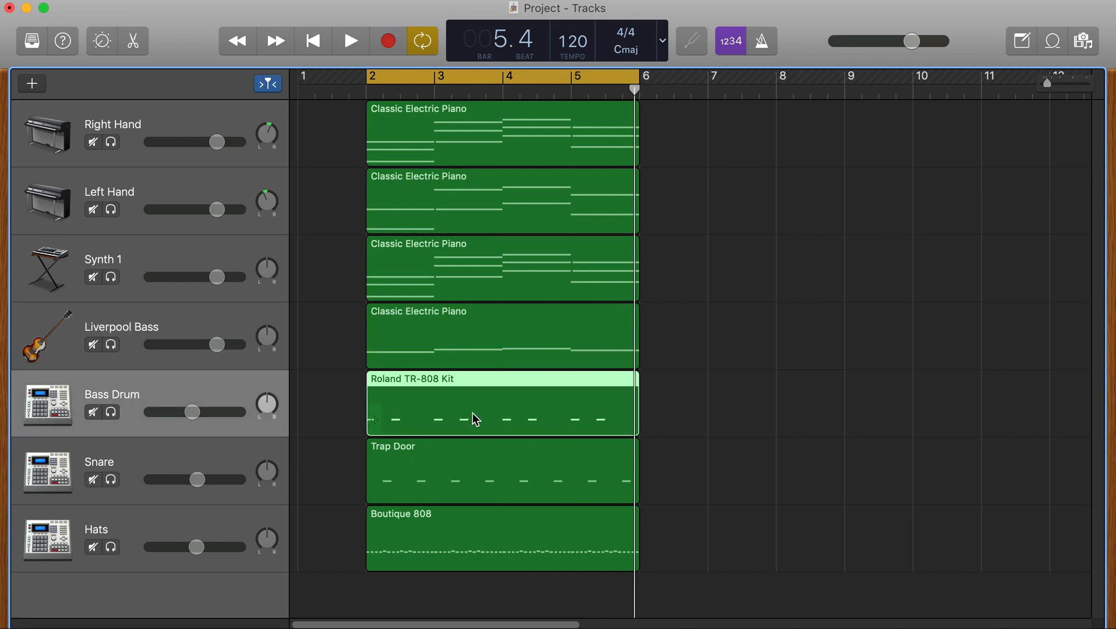
pyautogui.click(490, 356)
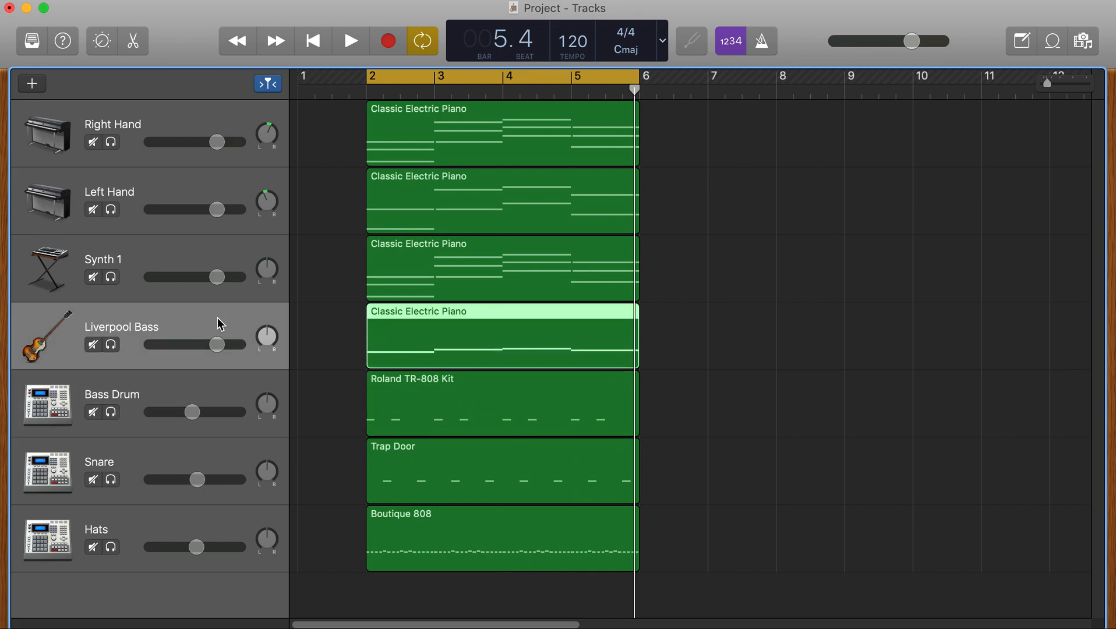
pyautogui.press('super+d')
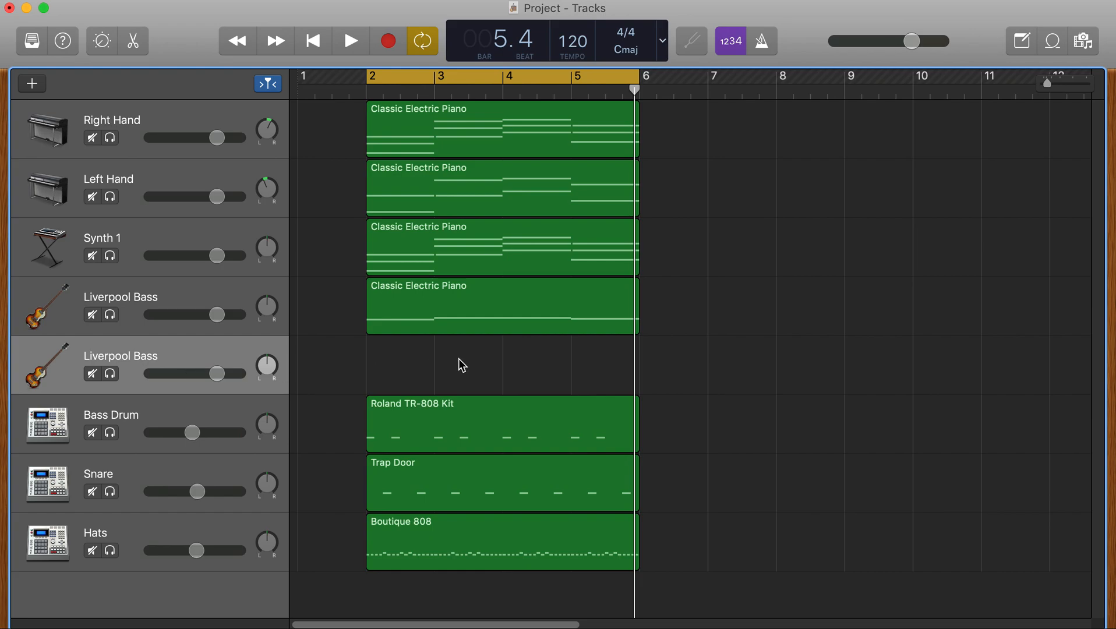
pyautogui.click(472, 322)
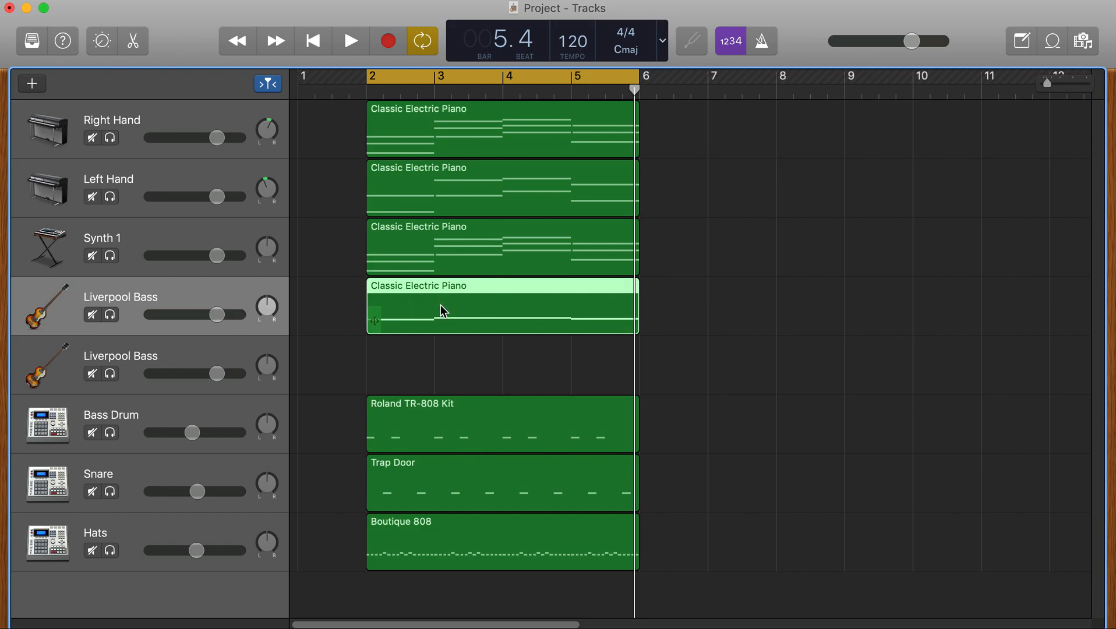
pyautogui.moveTo(441, 303); pyautogui.dragTo(441, 357)
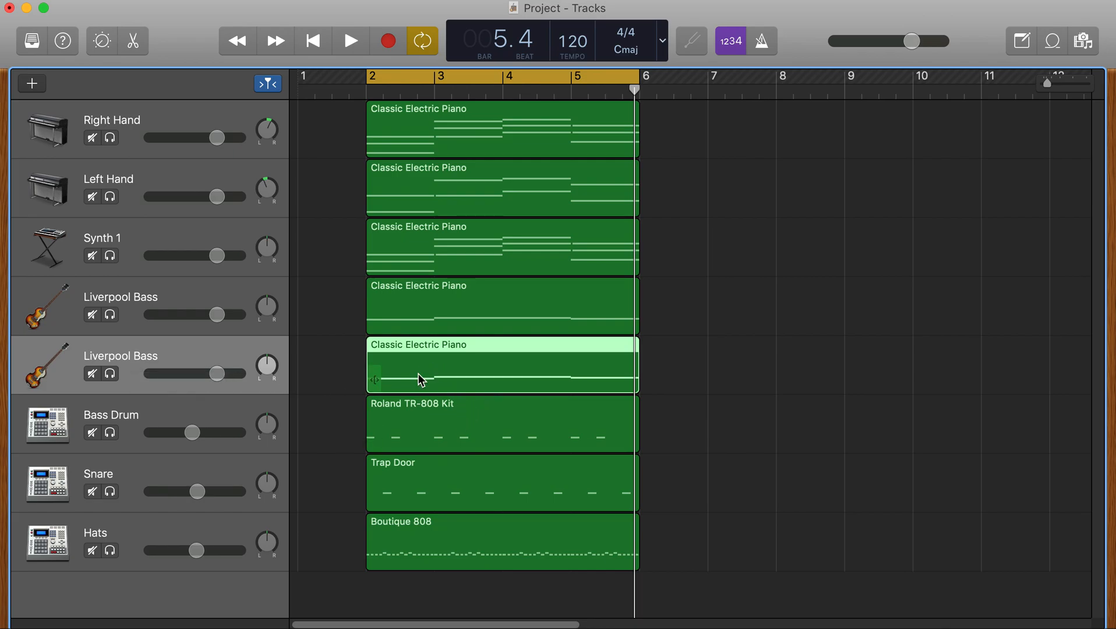
# Open the Bass Drum region in the Piano Roll and copy all of its C1 notes
pyautogui.doubleClick(470, 431)
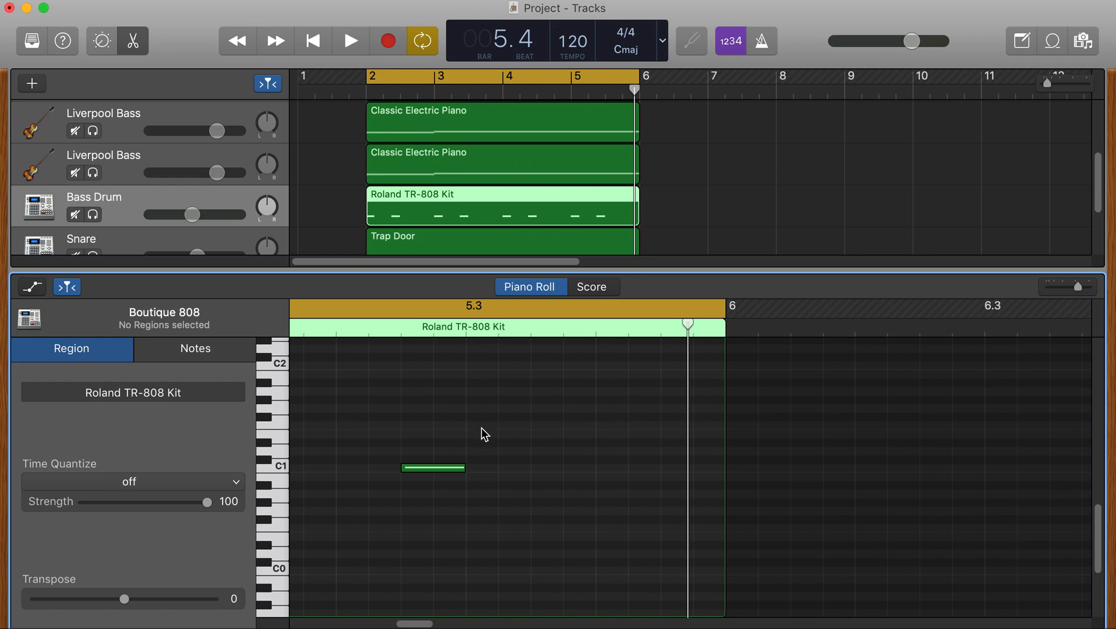
pyautogui.moveTo(1079, 286); pyautogui.dragTo(1068, 286)
pyautogui.hscroll(-5, 375, 443)
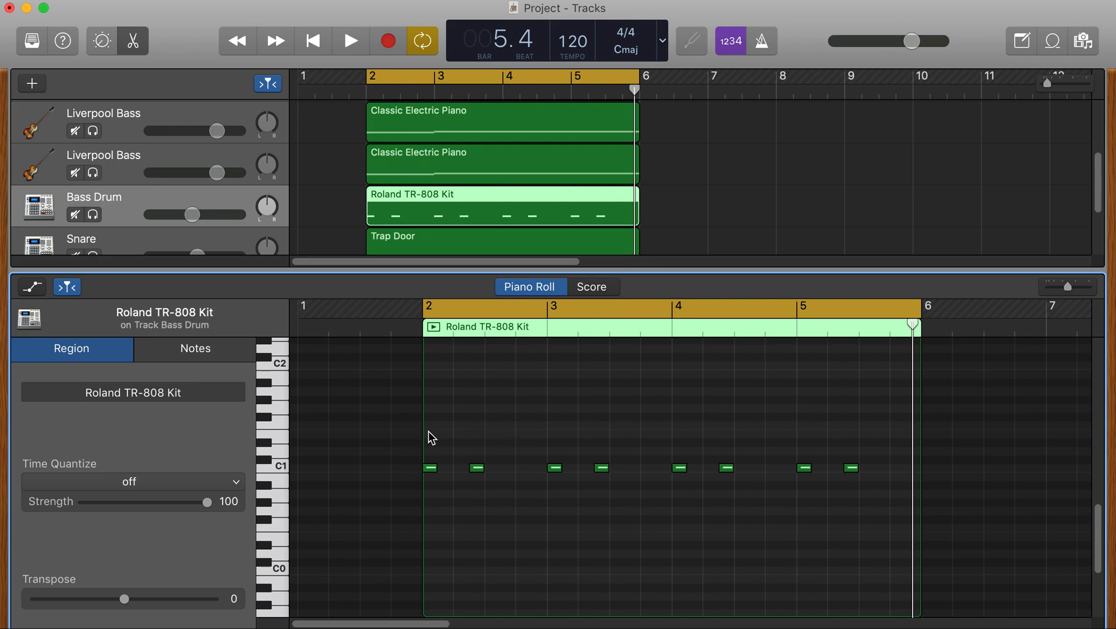
pyautogui.click(431, 469)
pyautogui.moveTo(431, 423); pyautogui.dragTo(864, 493)
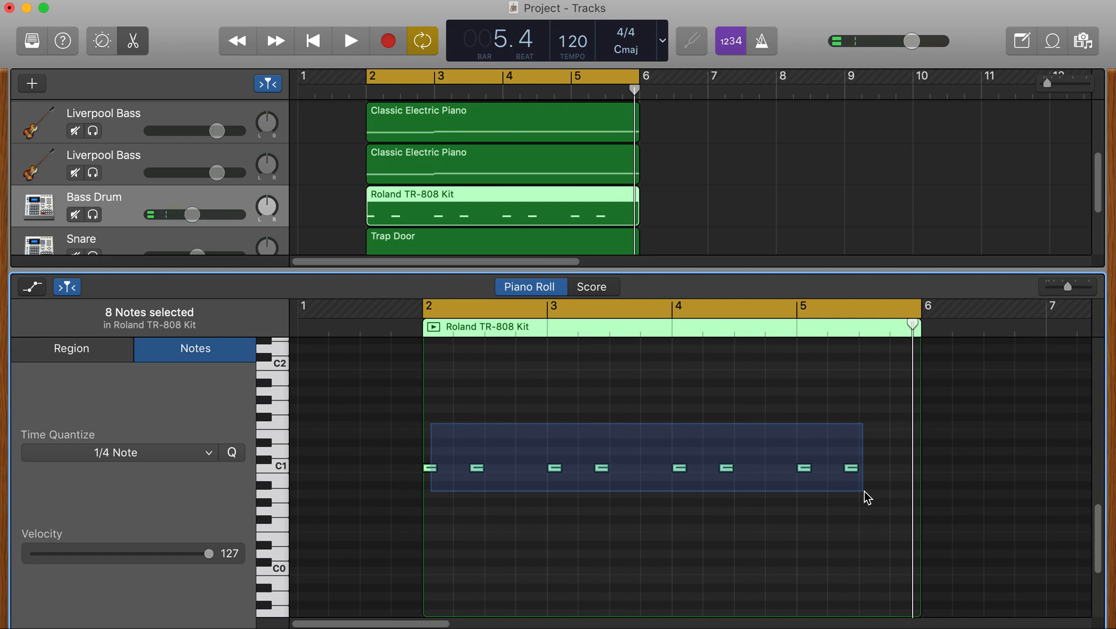
pyautogui.moveTo(866, 493); pyautogui.dragTo(866, 494)
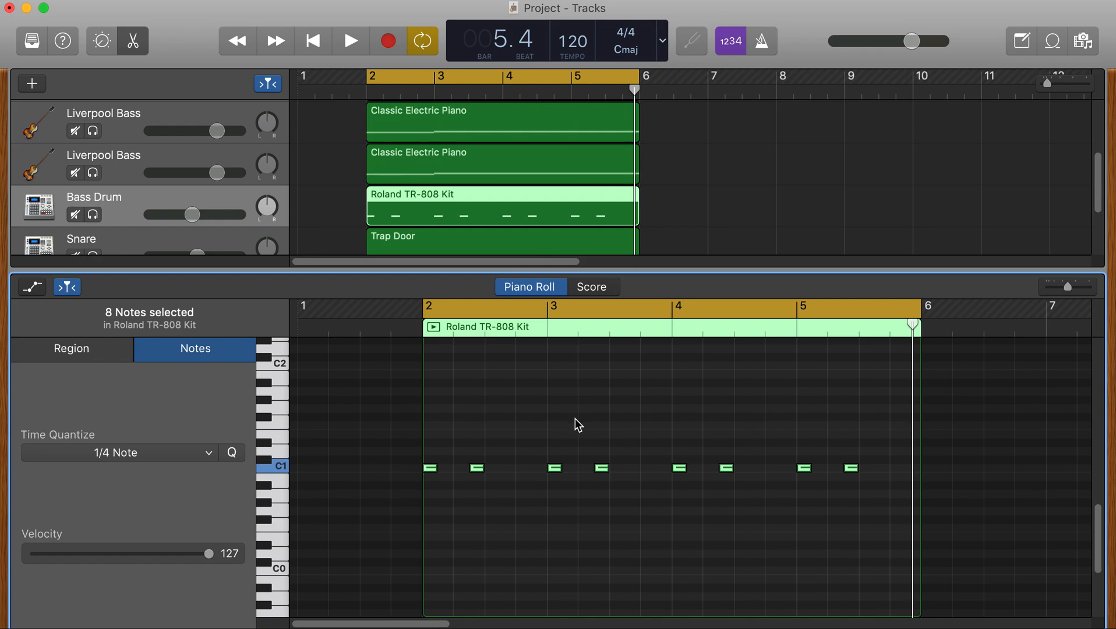
# Paste the copied bass drum notes into the duplicate Liverpool Bass region from the start of bar 2
pyautogui.click(447, 166)
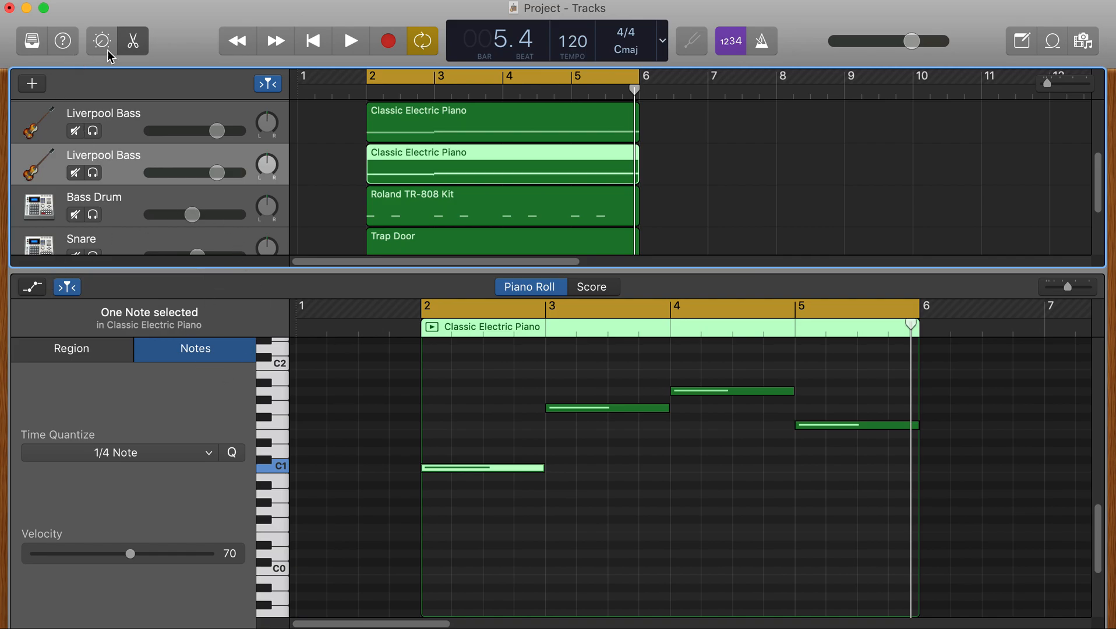
pyautogui.press('e')
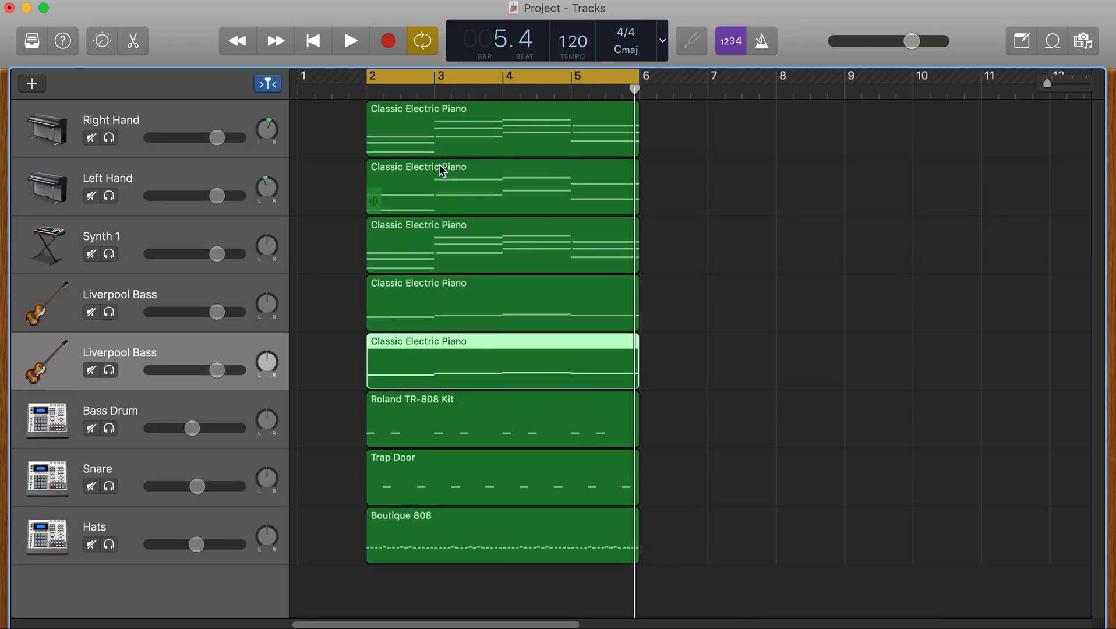
pyautogui.doubleClick(429, 360)
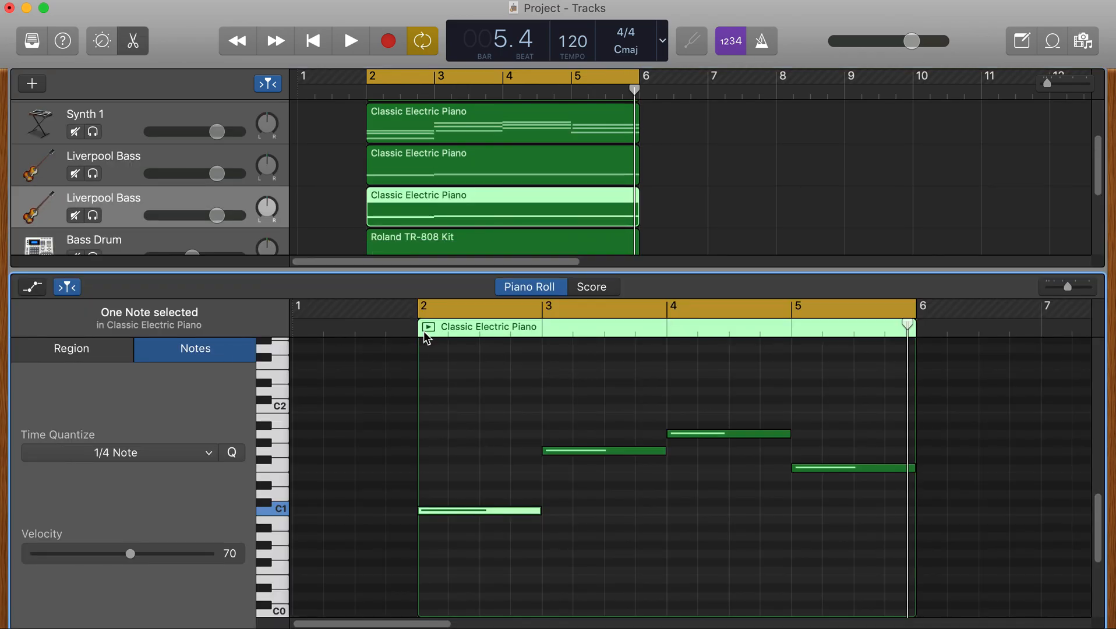
pyautogui.click(418, 334)
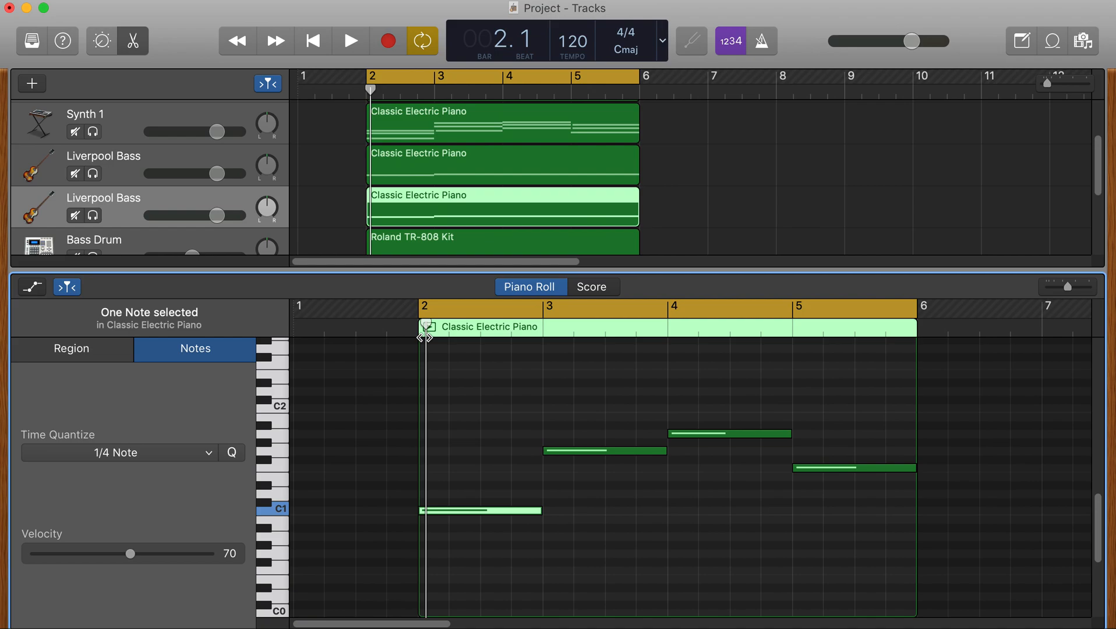
pyautogui.click(466, 406)
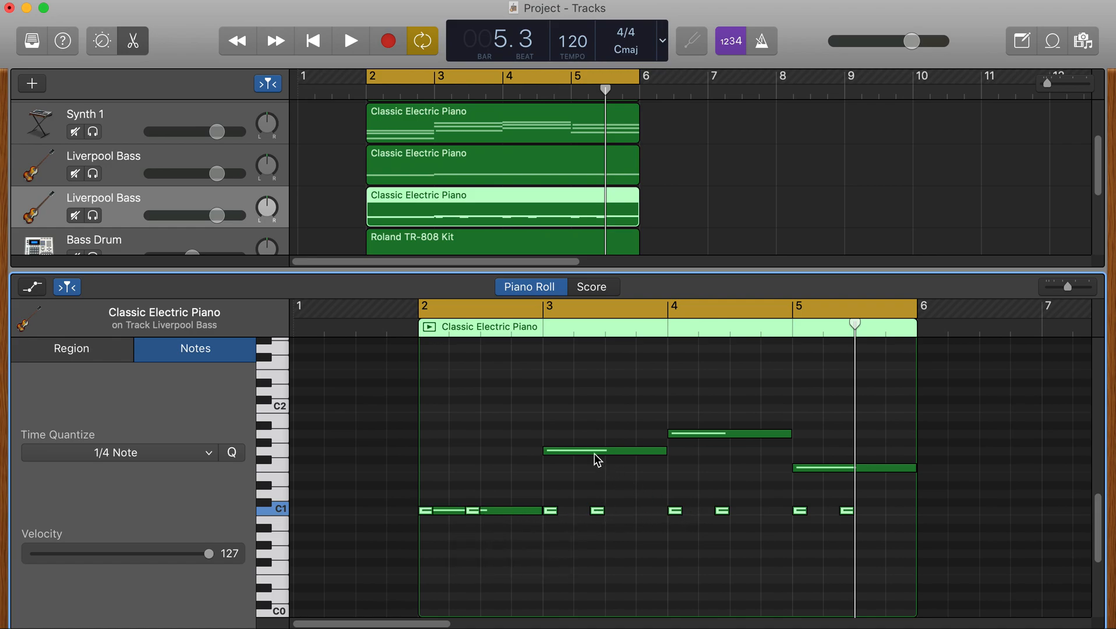
# Delete the long sustained C1 note in bar 2 of the duplicate bass region, leaving the short pasted notes
pyautogui.click(584, 486)
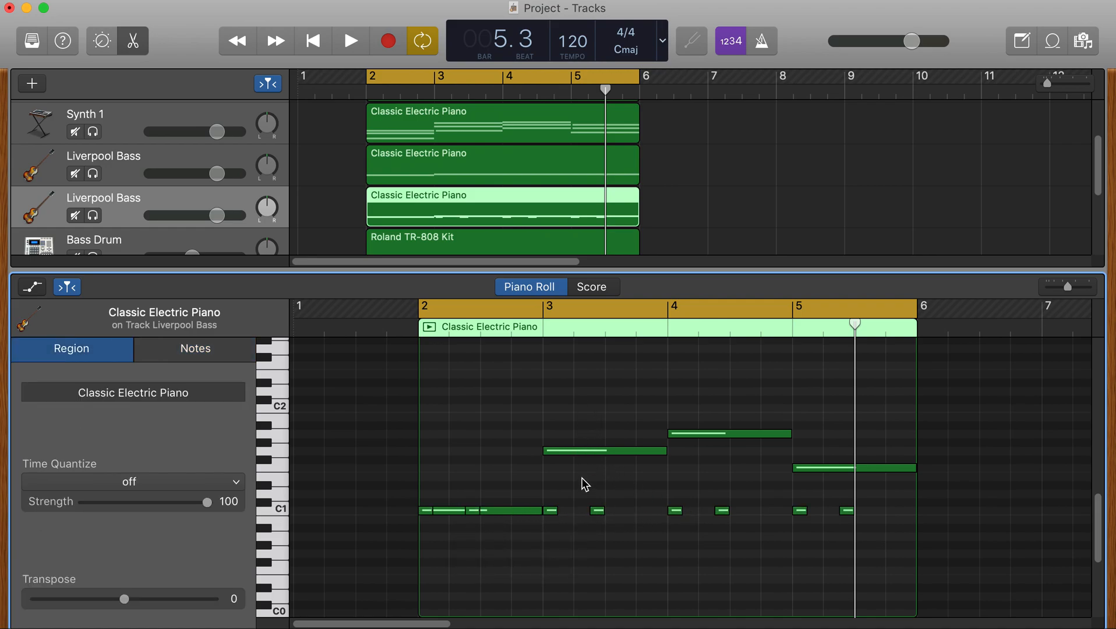
pyautogui.click(551, 512)
pyautogui.click(597, 511)
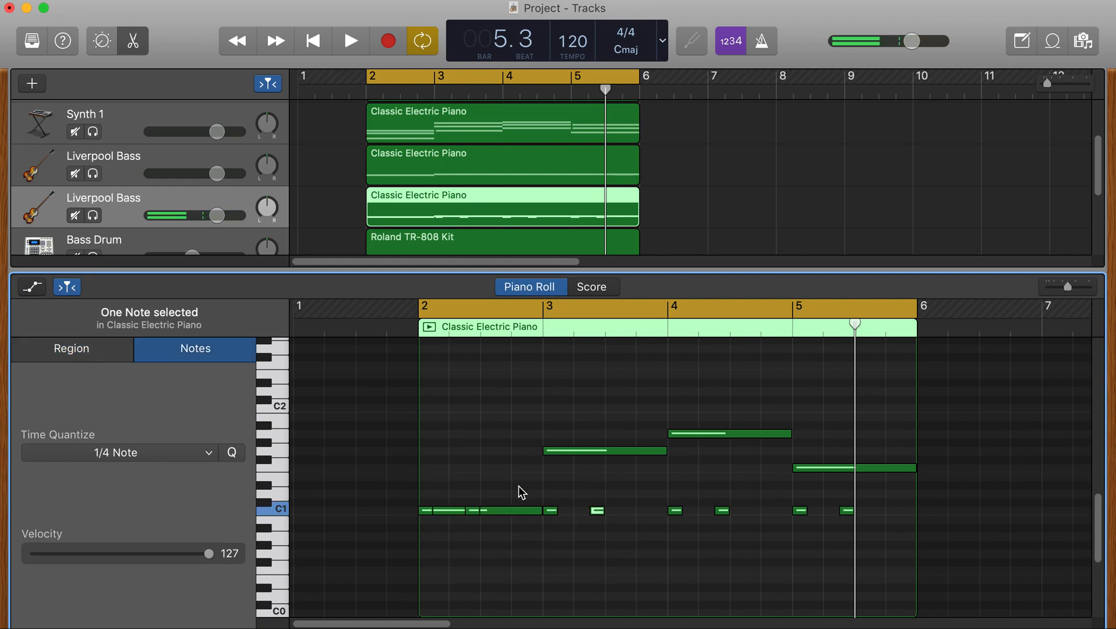
pyautogui.click(526, 511)
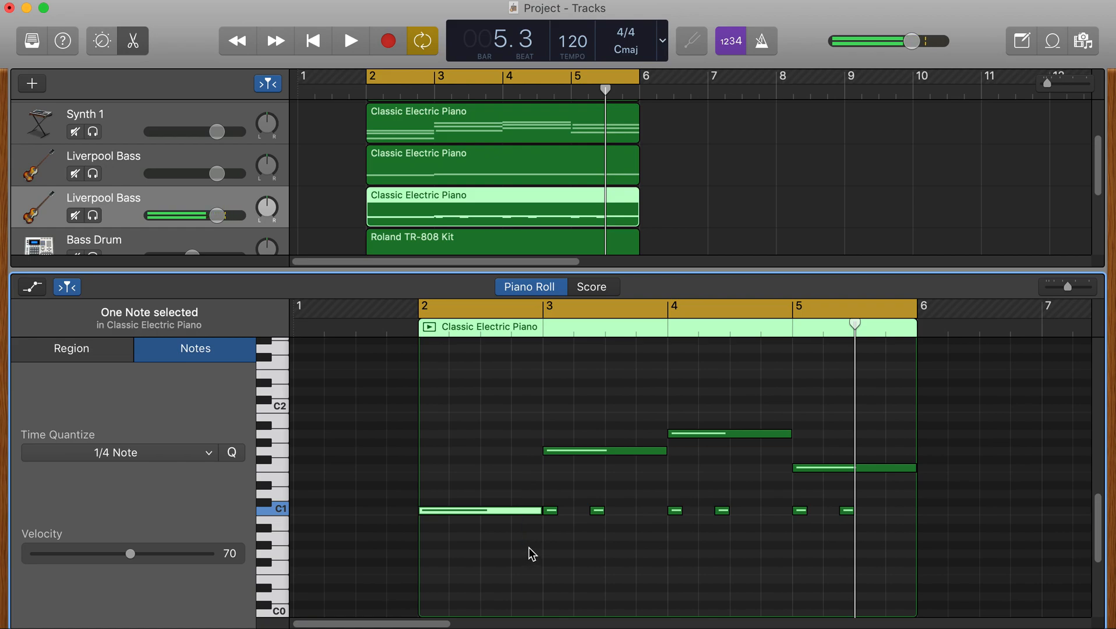
pyautogui.press('super+z')
# Audition the two short C1 notes in bar 2 of the duplicate bass region
pyautogui.click(429, 512)
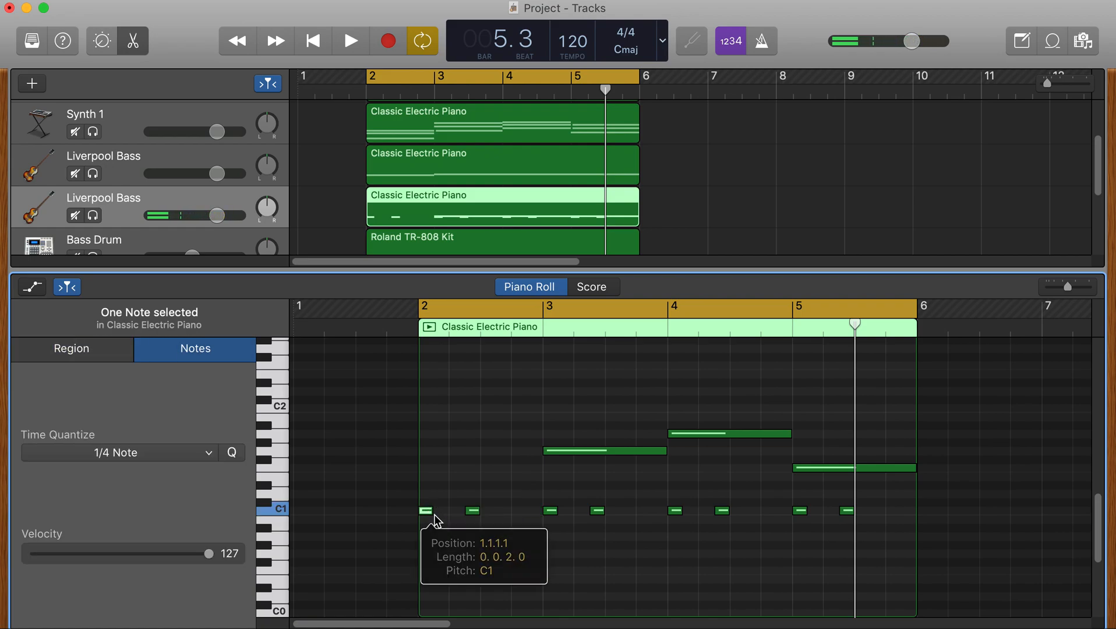
pyautogui.click(473, 511)
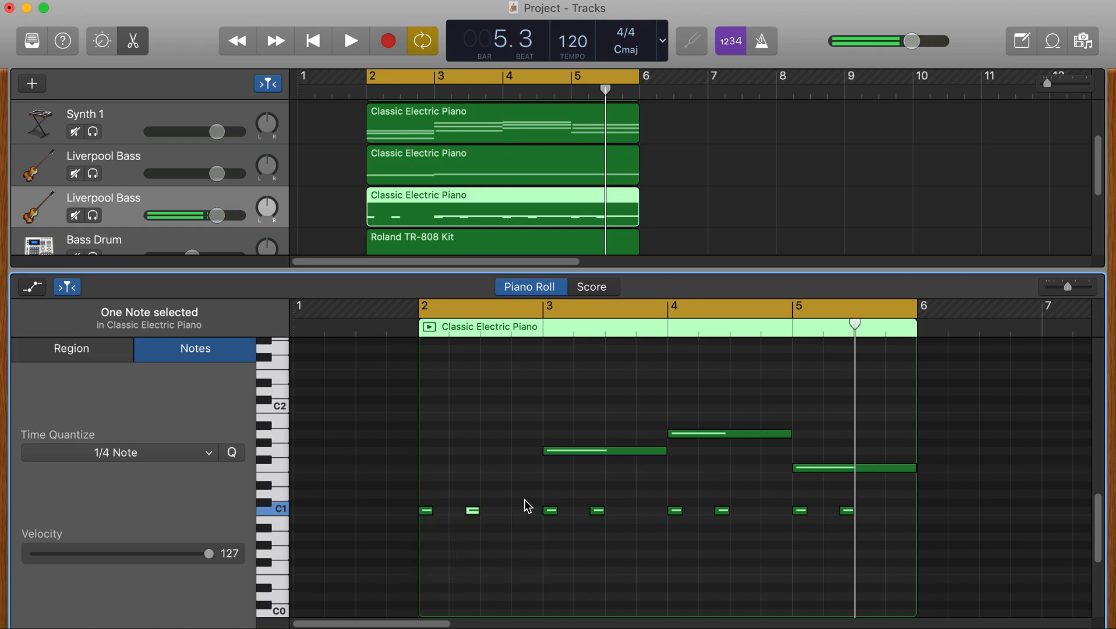
pyautogui.click(427, 511)
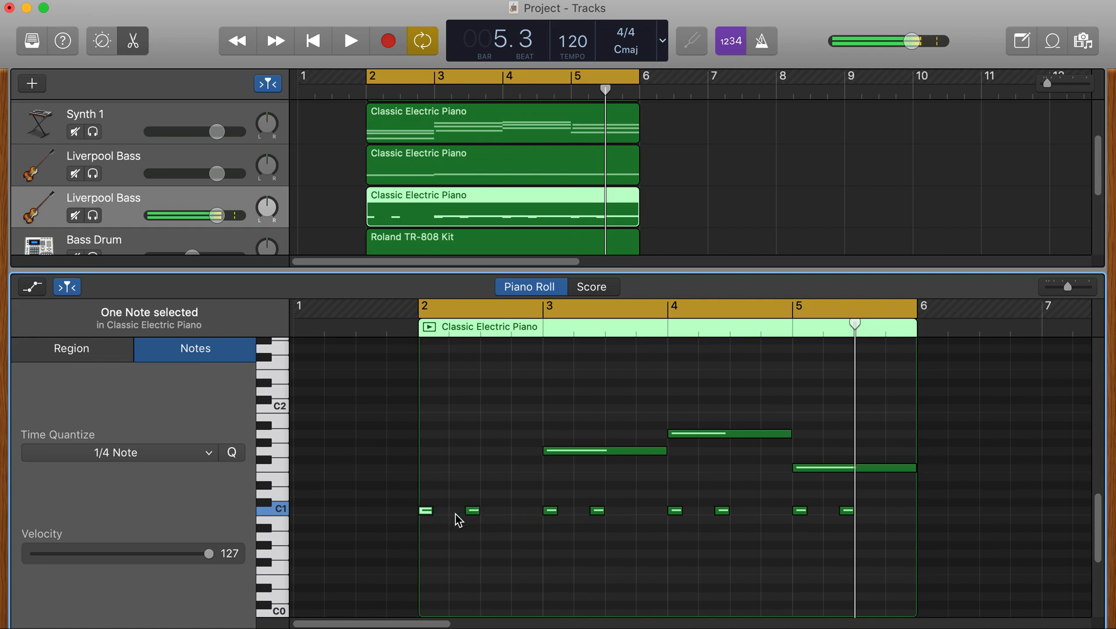
pyautogui.click(280, 523)
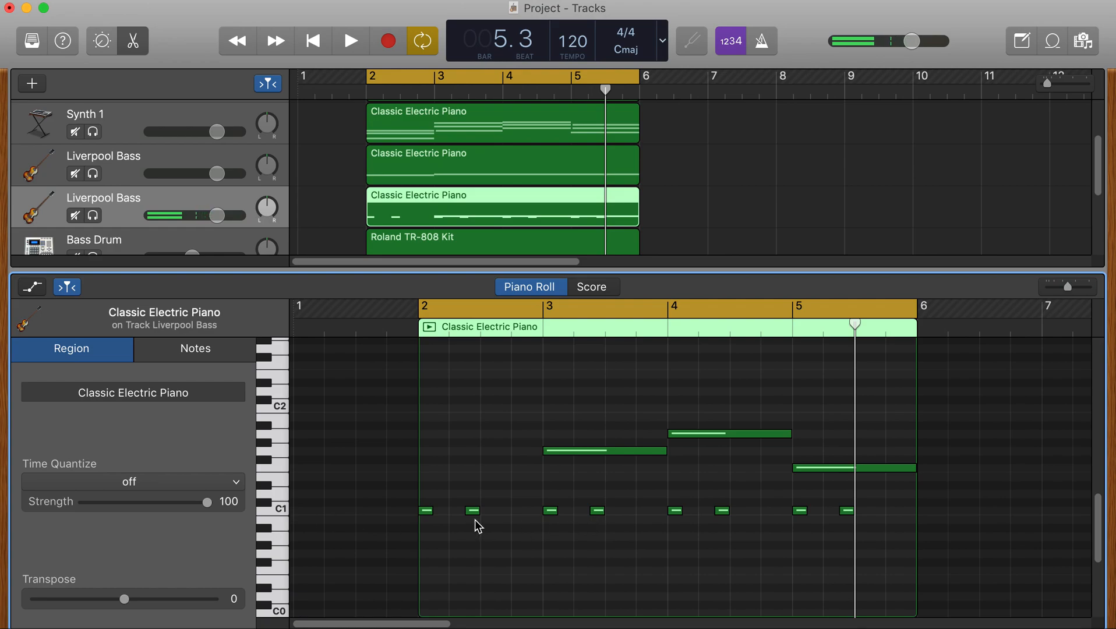
pyautogui.click(427, 512)
pyautogui.click(474, 512)
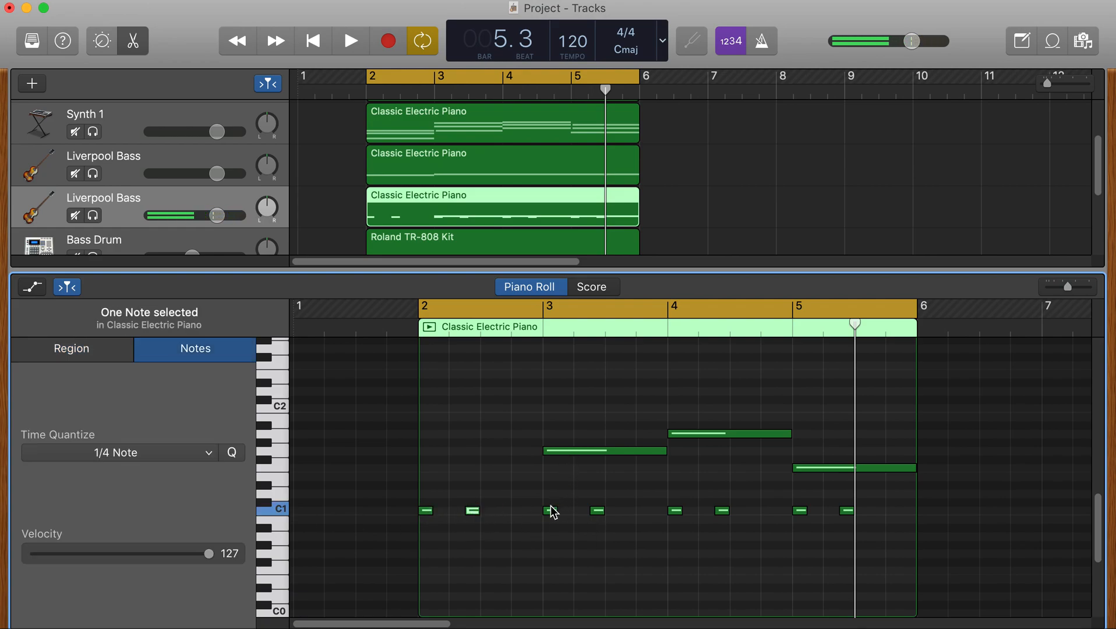
# Raise the two short notes in bar 3 to the pitch of that bar's sustained note and delete the sustained note
pyautogui.moveTo(548, 494); pyautogui.dragTo(602, 519)
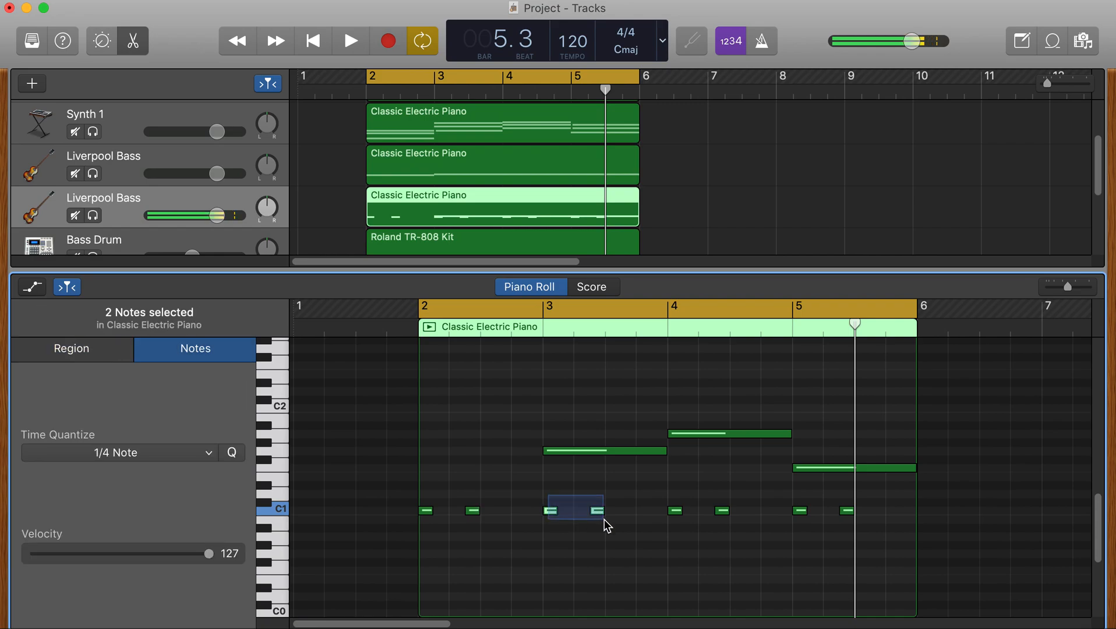
pyautogui.moveTo(553, 517); pyautogui.dragTo(550, 453)
pyautogui.click(641, 453)
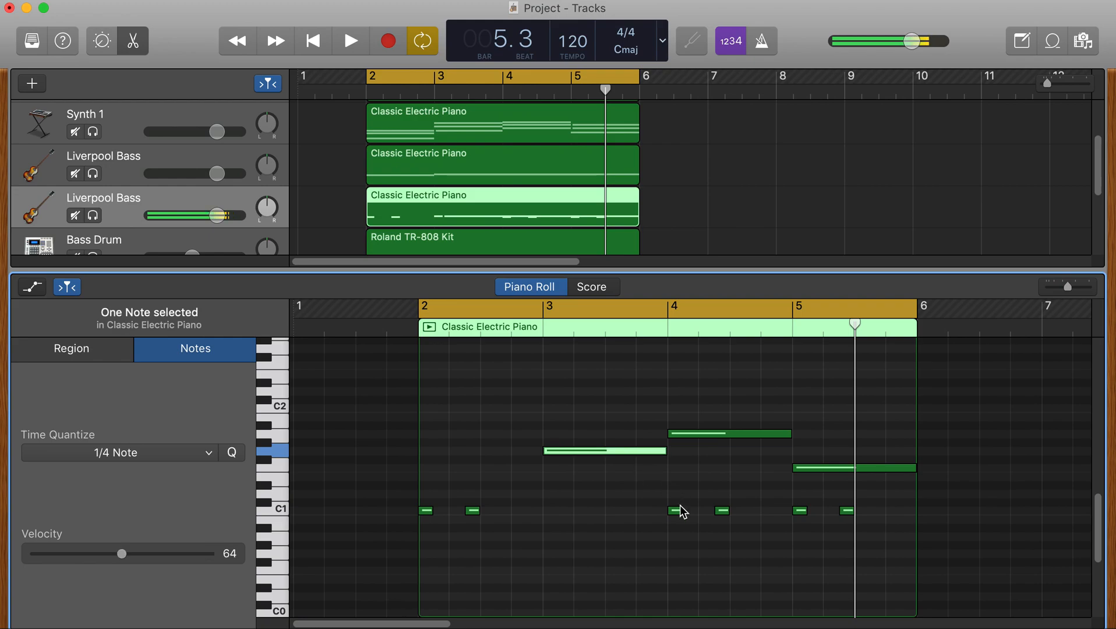
pyautogui.press('Delete')
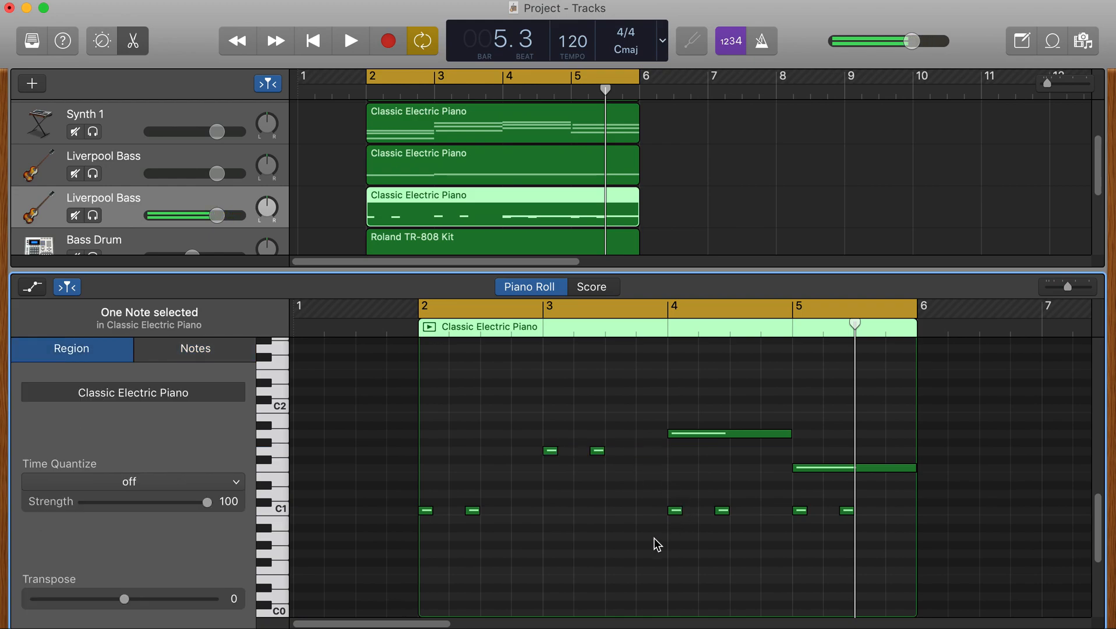
# Raise the short note pairs in bars 4 and 5 to the pitches of the sustained notes in their bars
pyautogui.click(676, 512)
pyautogui.moveTo(676, 517); pyautogui.dragTo(837, 531)
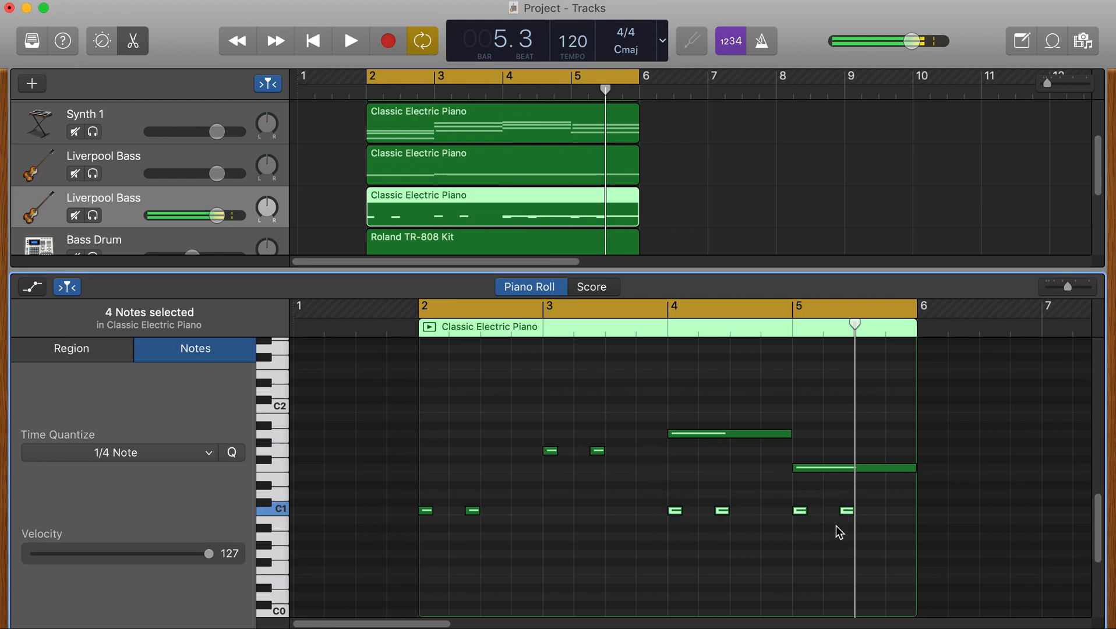
pyautogui.moveTo(678, 517); pyautogui.dragTo(738, 487)
pyautogui.click(823, 460)
pyautogui.moveTo(678, 470); pyautogui.dragTo(675, 443)
# Delete the sustained notes in bars 4 and 5 of the duplicate bass region
pyautogui.moveTo(767, 405); pyautogui.dragTo(774, 451)
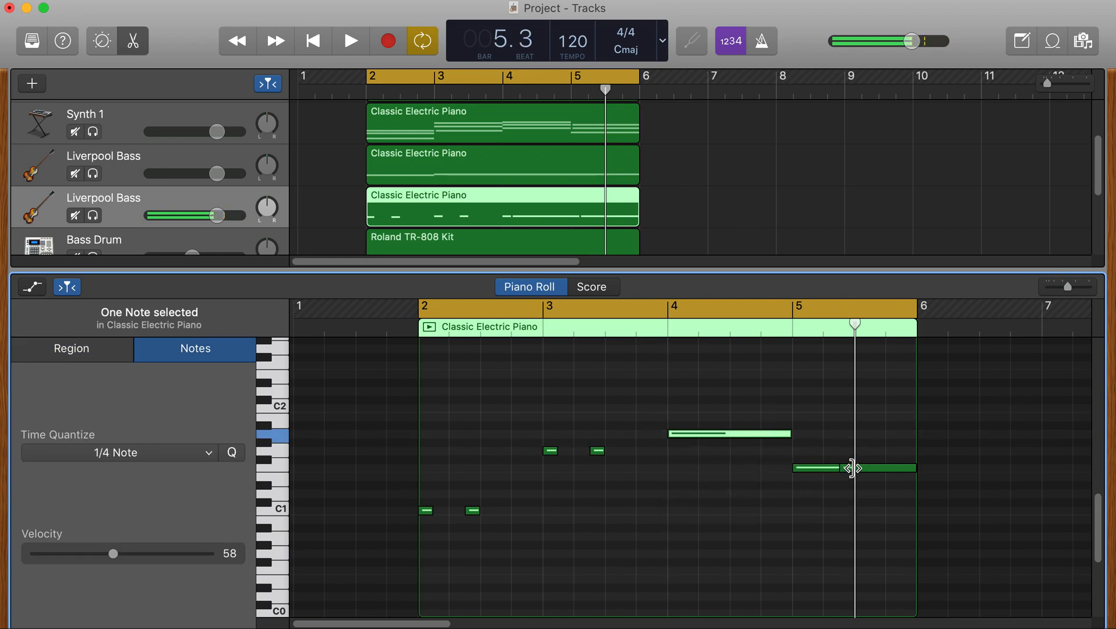
pyautogui.press('Delete')
pyautogui.click(901, 468)
pyautogui.press('Delete')
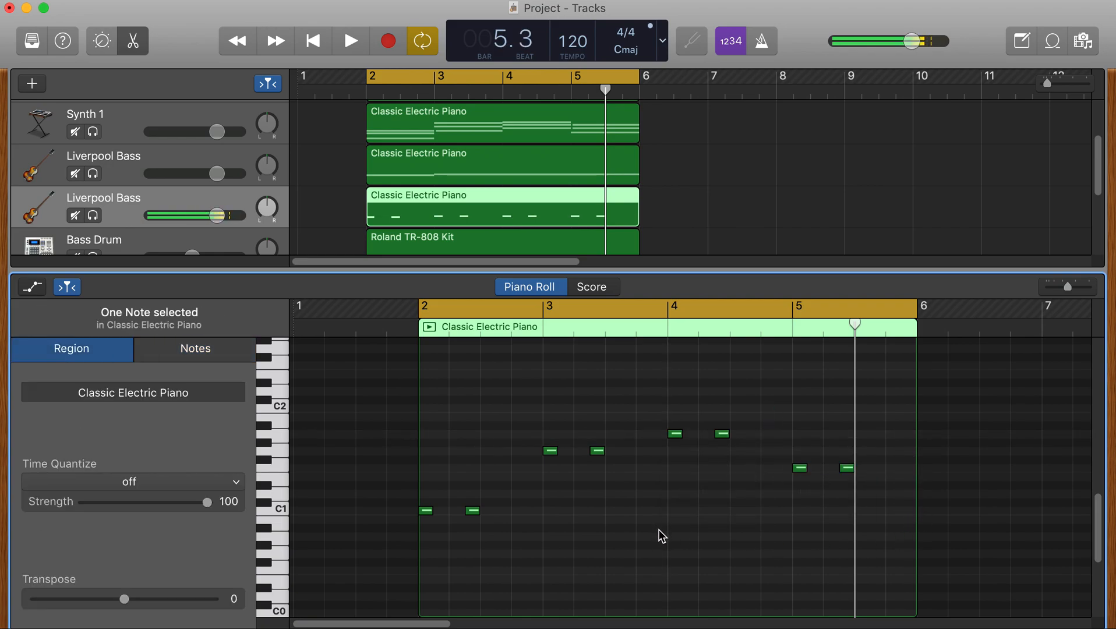
# Mute the original Liverpool Bass track and solo the duplicate Liverpool Bass, Bass Drum, Snare and Hats tracks
pyautogui.click(75, 174)
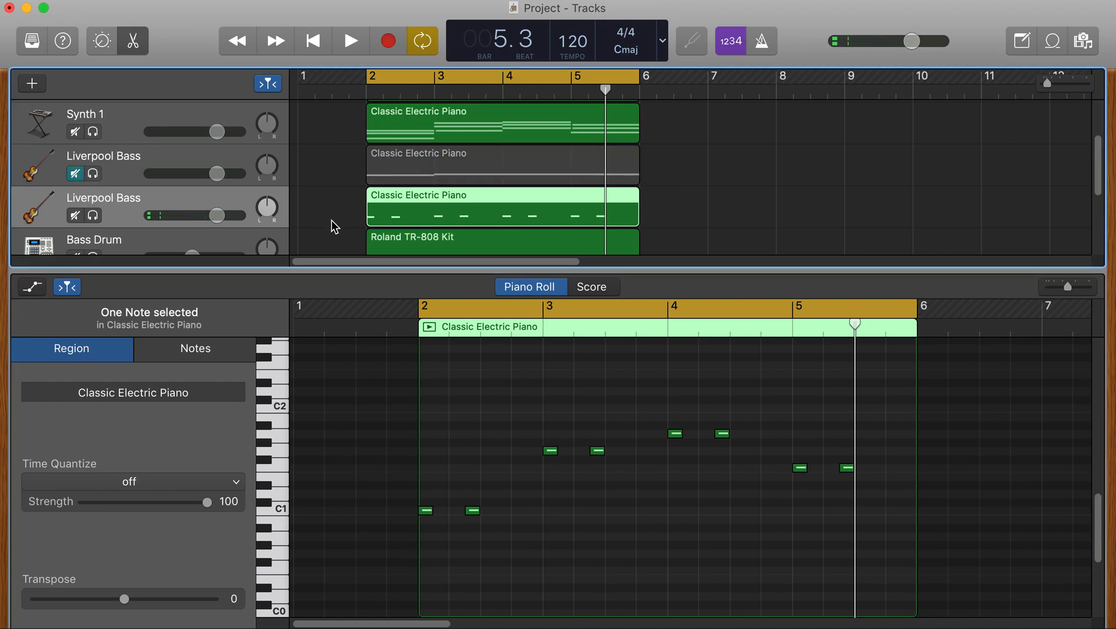
pyautogui.moveTo(240, 269); pyautogui.dragTo(242, 404)
pyautogui.moveTo(102, 258); pyautogui.dragTo(99, 340)
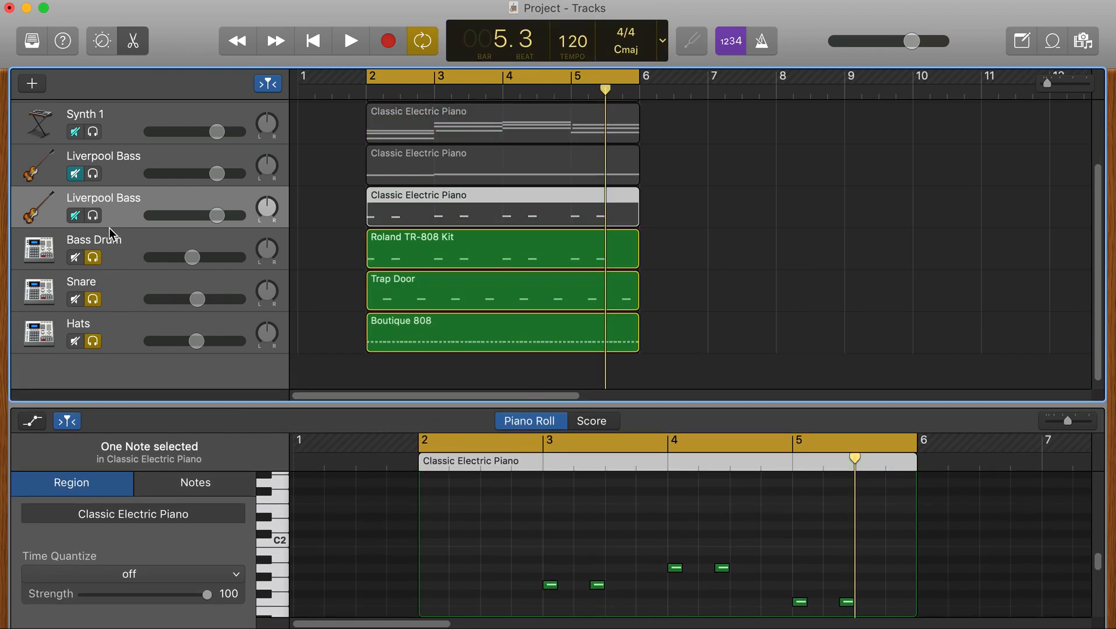
pyautogui.click(98, 215)
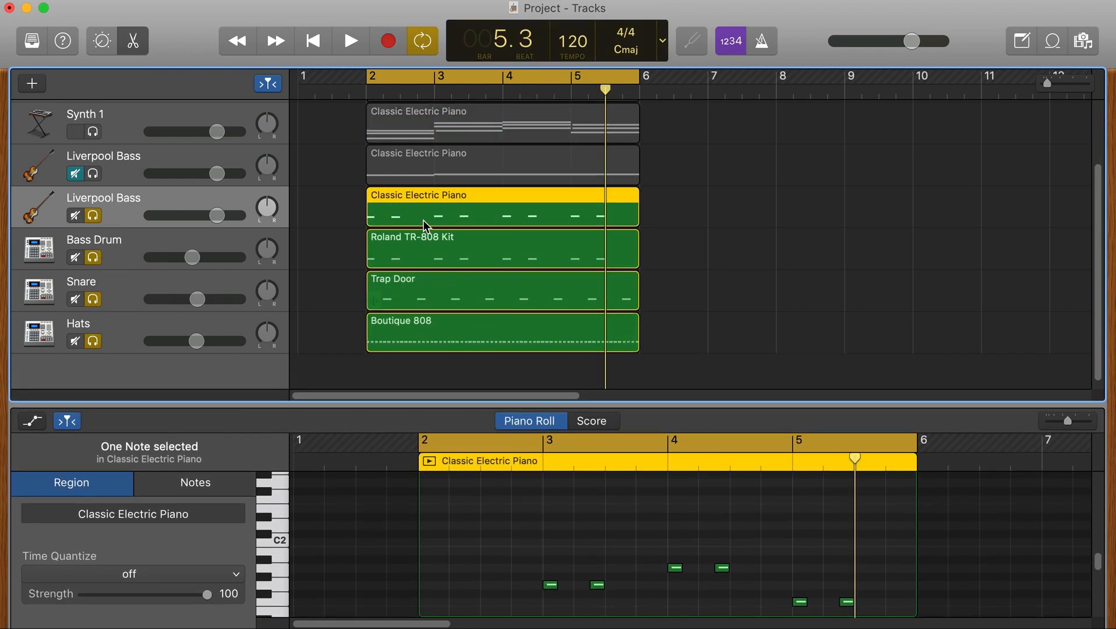
# Play the soloed bass and drum tracks from the start of bar 2 to check the bass rhythm against the bass drum
pyautogui.press('Return')
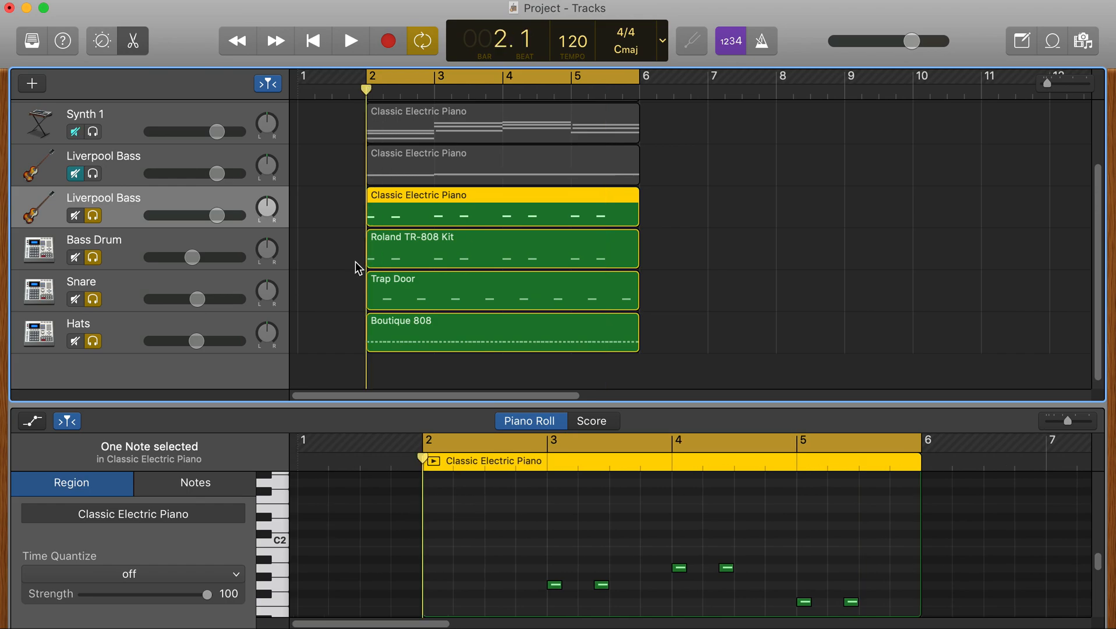
pyautogui.scroll(-1, 826, 307)
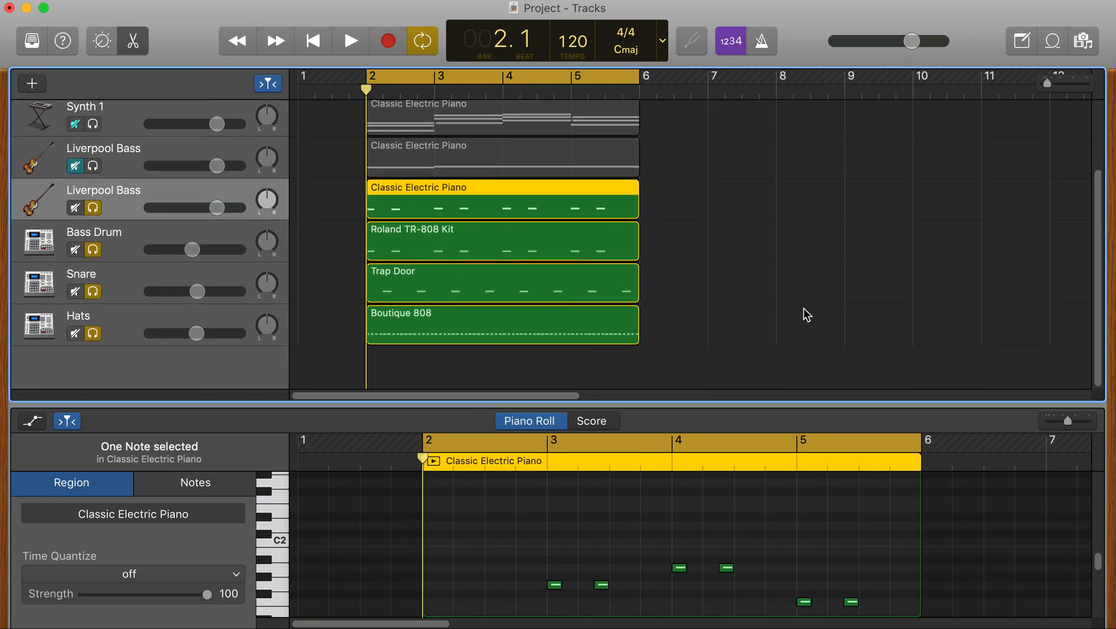
pyautogui.press('space')
pyautogui.scroll(1, 798, 309)
pyautogui.scroll(1, 796, 305)
pyautogui.scroll(-1, 797, 302)
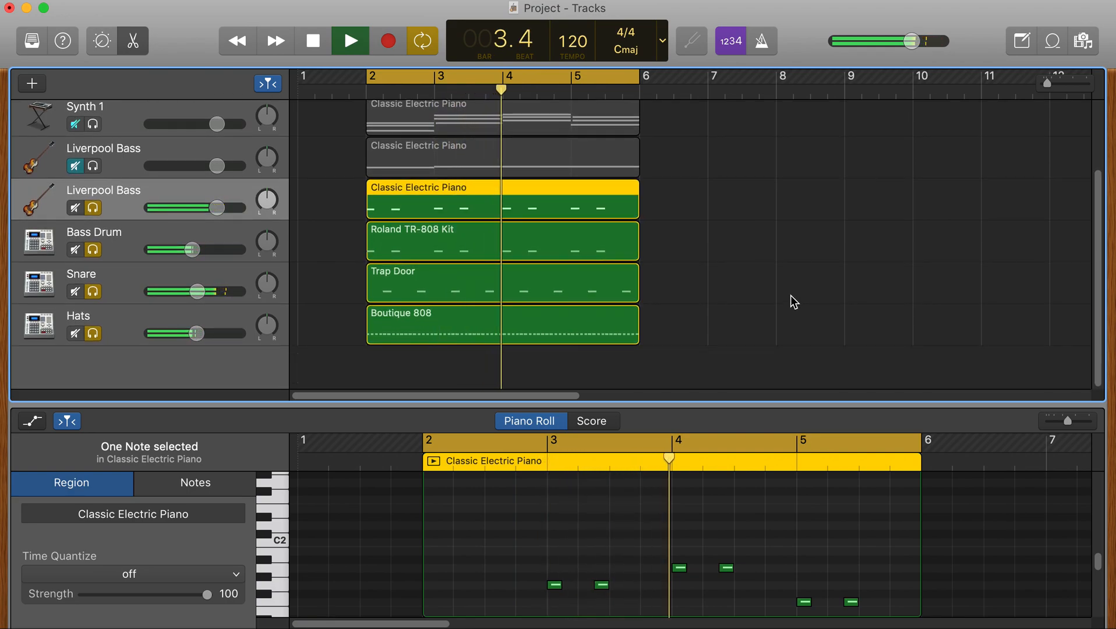
pyautogui.press('space')
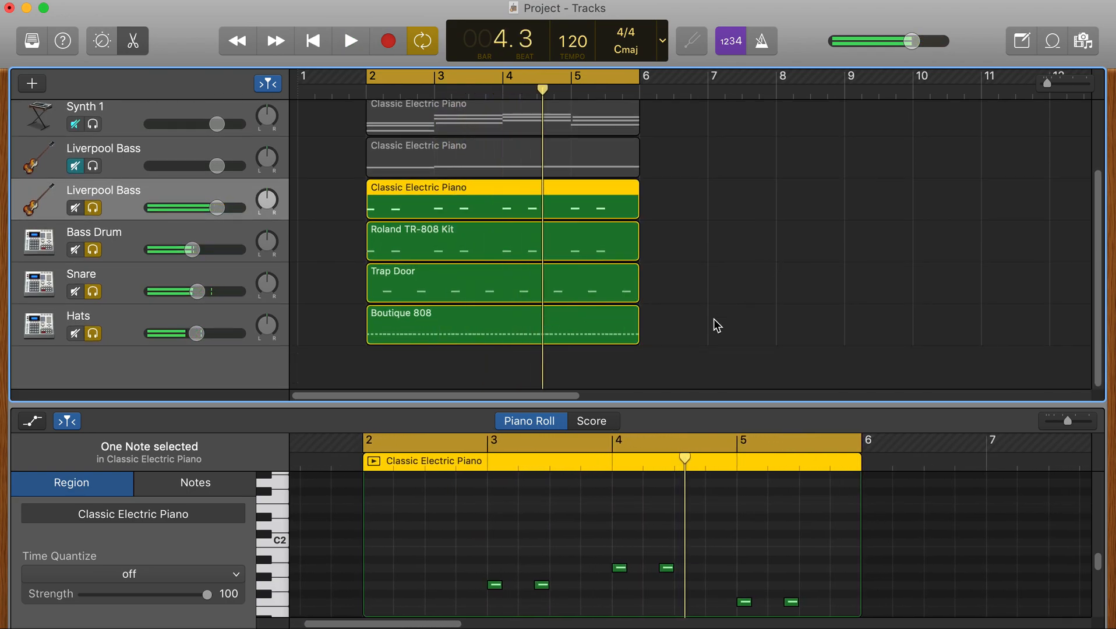
# Select all eight notes of the duplicate bass line and lengthen them together until the notes in each pair almost touch
pyautogui.moveTo(625, 406); pyautogui.dragTo(625, 218)
pyautogui.click(414, 359)
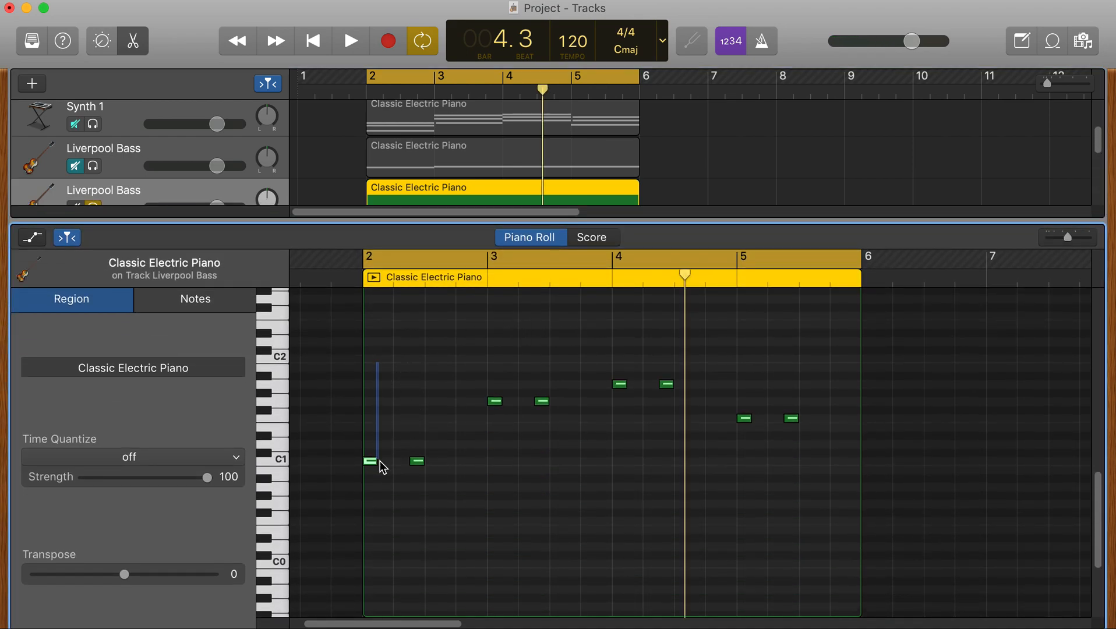
pyautogui.moveTo(380, 460); pyautogui.dragTo(804, 505)
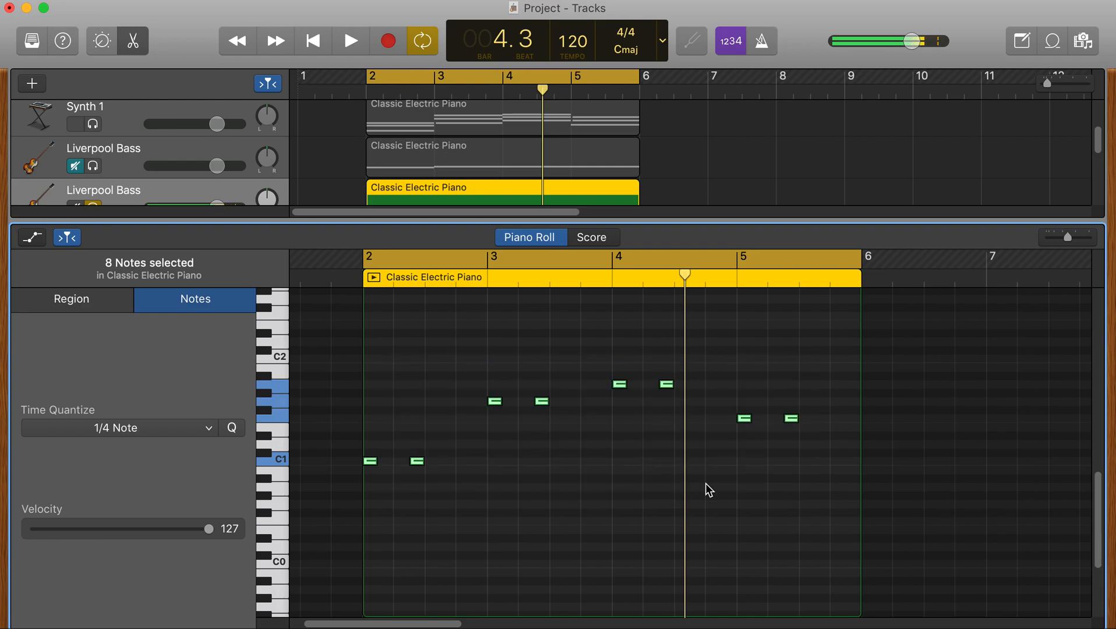
pyautogui.click(420, 462)
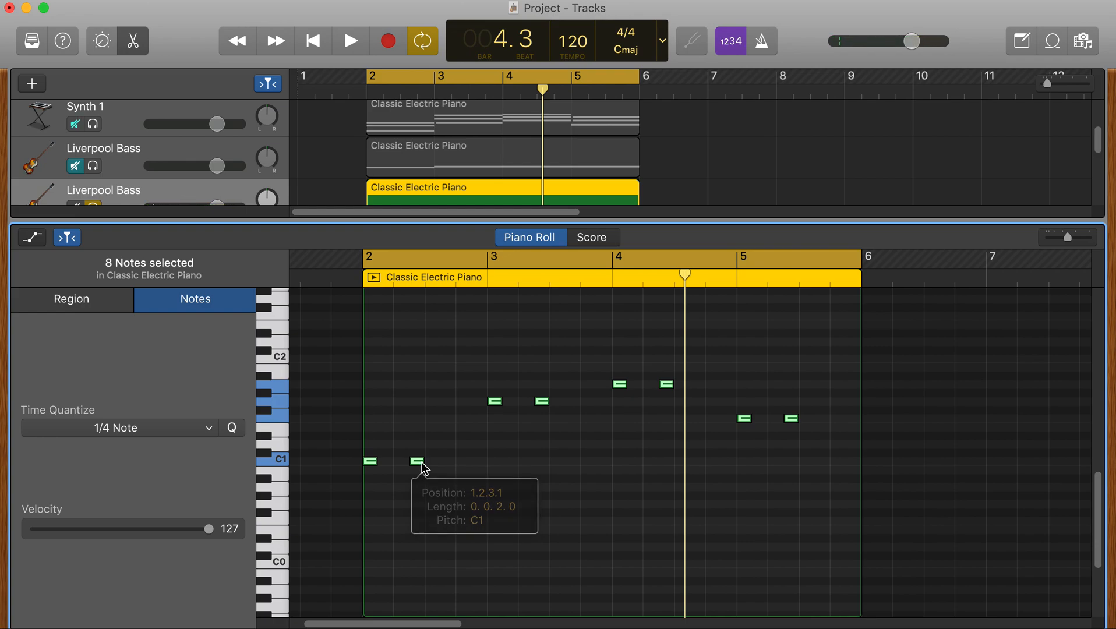
pyautogui.click(427, 462)
pyautogui.moveTo(427, 462); pyautogui.dragTo(454, 471)
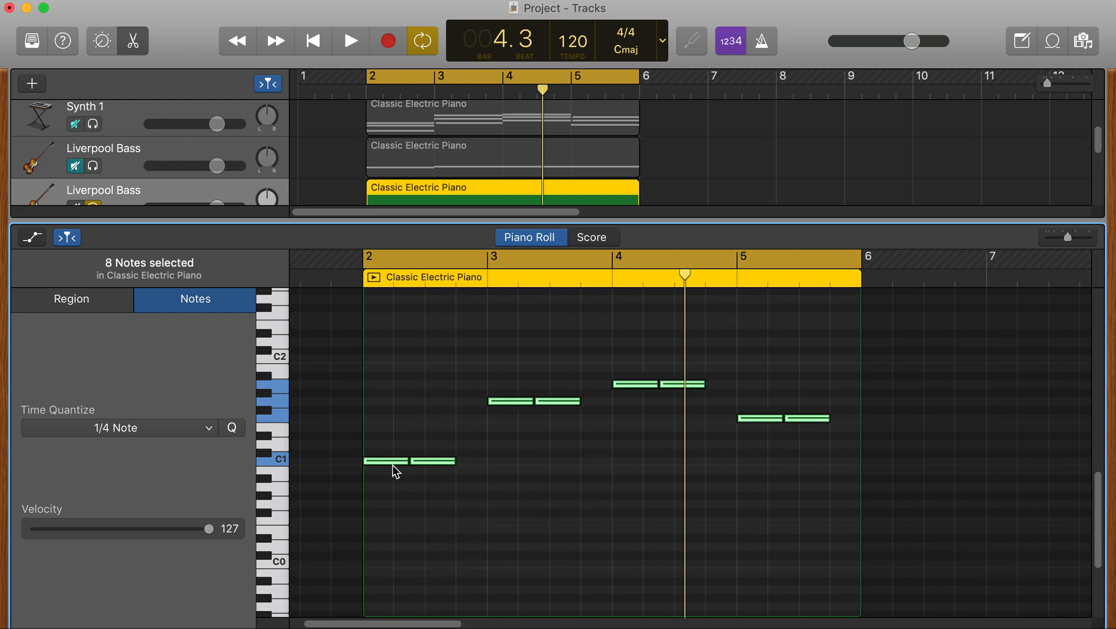
# Shorten the eight bass notes slightly together, leaving a small gap between the notes of each pair
pyautogui.click(448, 461)
pyautogui.moveTo(446, 464); pyautogui.dragTo(445, 462)
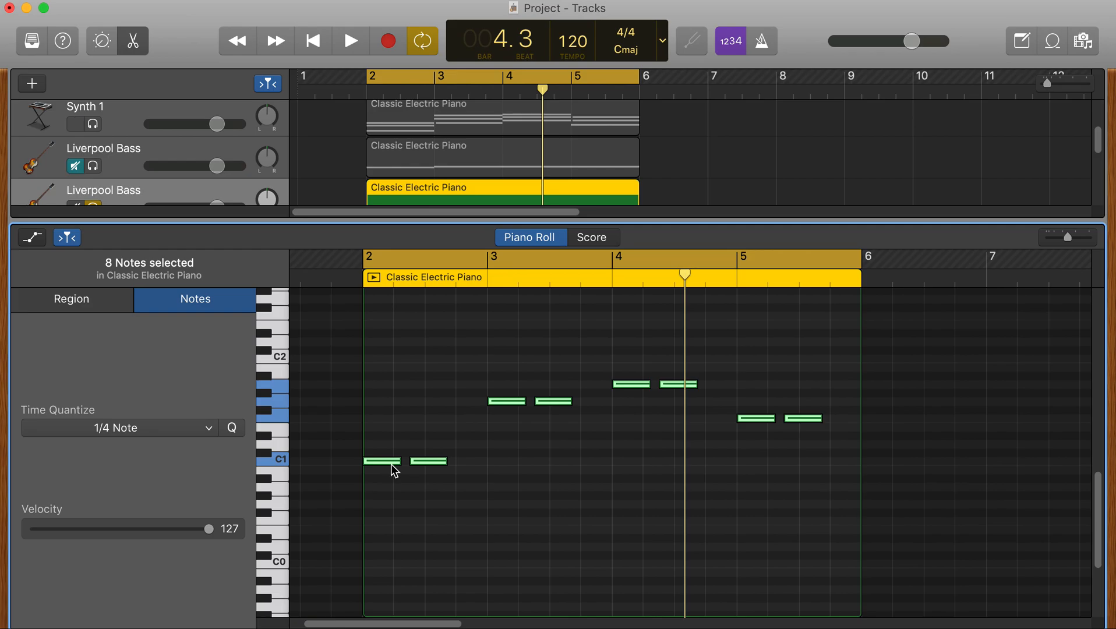
pyautogui.click(460, 416)
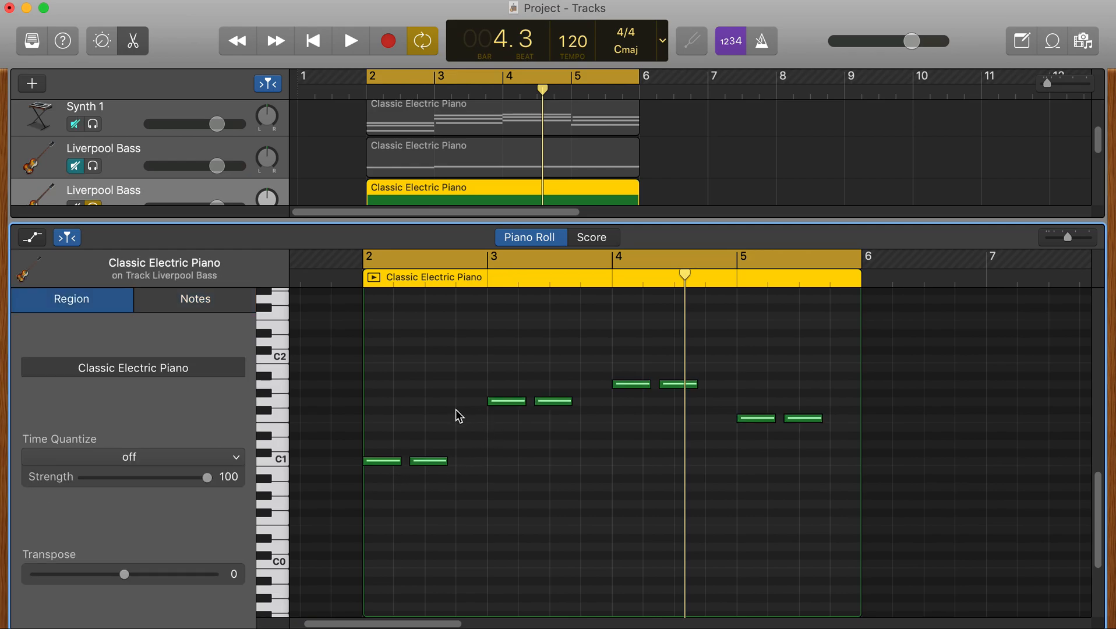
# Play the soloed tracks from bar 2 to hear the lengthened bass notes with the drums
pyautogui.moveTo(316, 223); pyautogui.dragTo(308, 374)
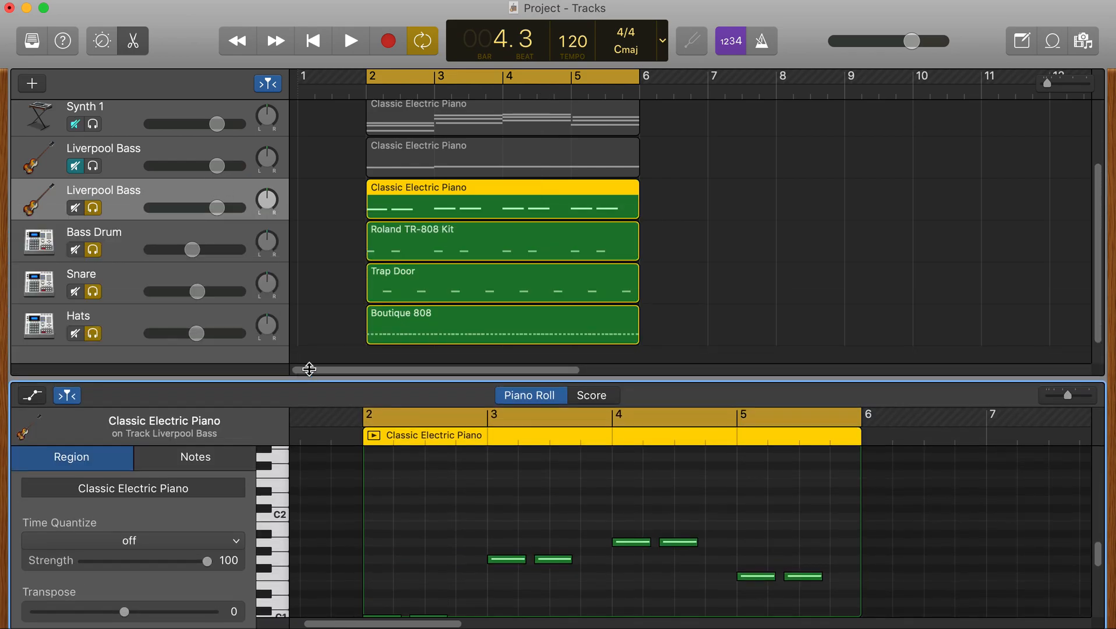
pyautogui.click(373, 92)
pyautogui.press('space')
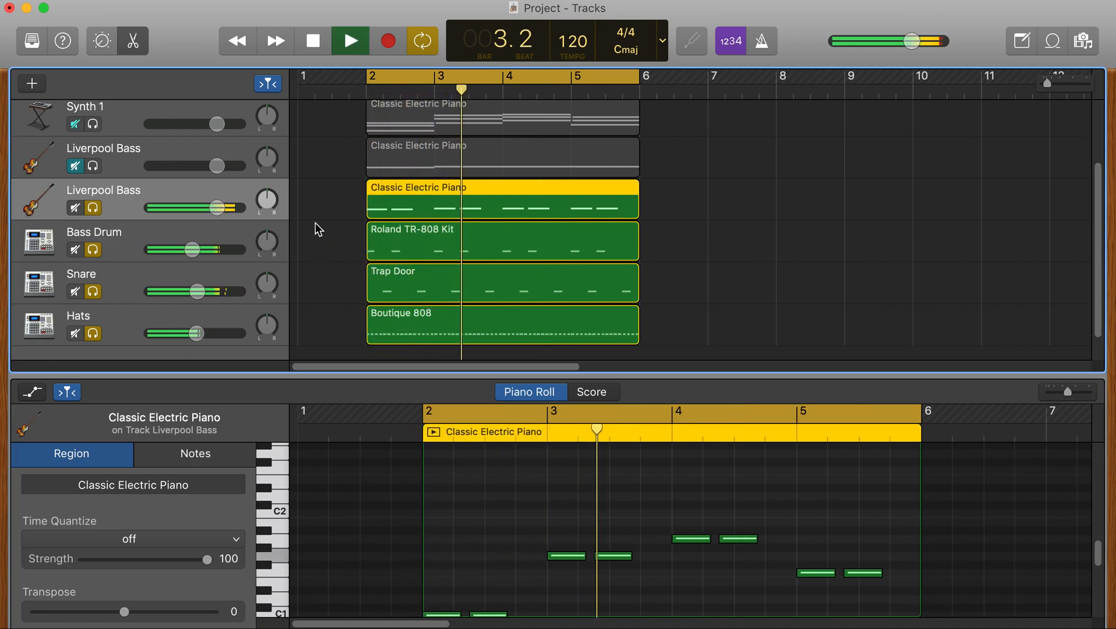
pyautogui.press('space')
# Raise all eight notes of the duplicate bass line by one octave and set their velocity to 89
pyautogui.scroll(-5, 505, 472)
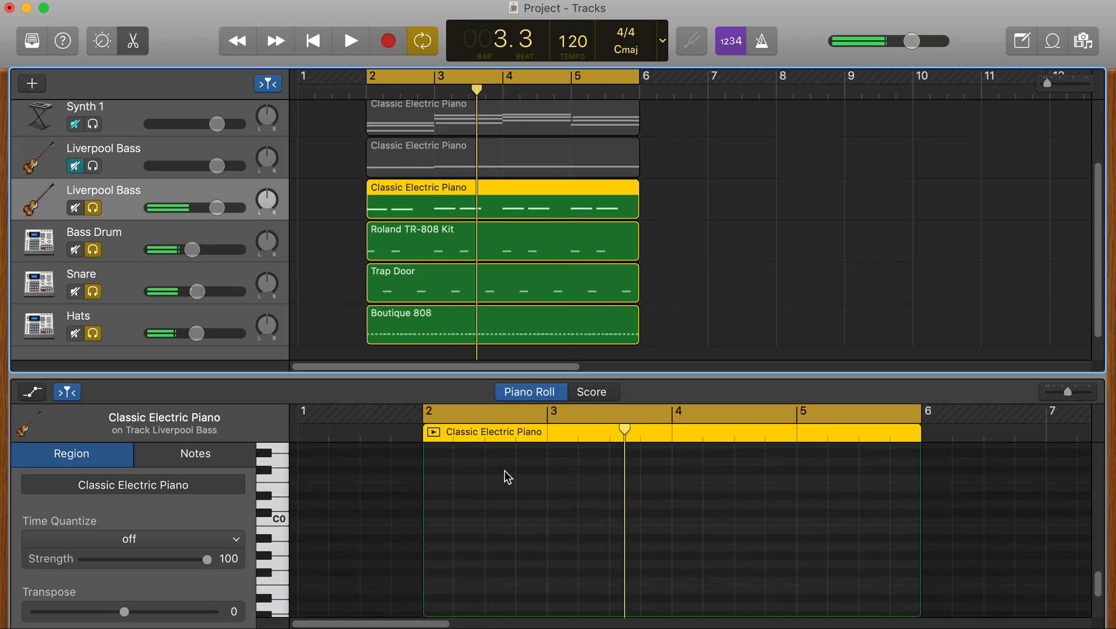
pyautogui.click(482, 507)
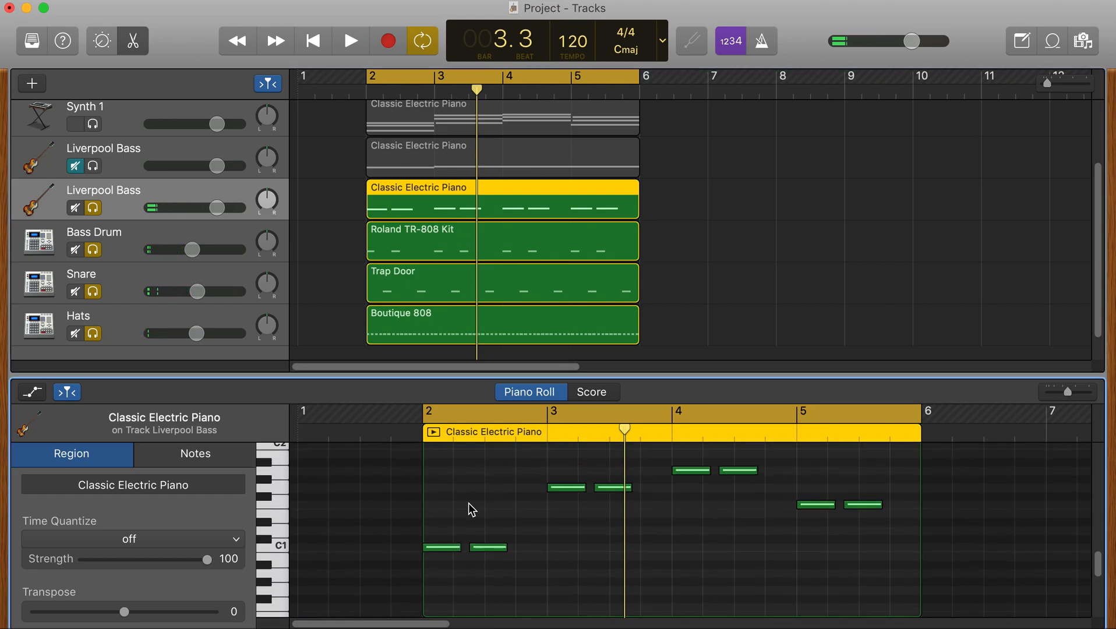
pyautogui.moveTo(441, 459); pyautogui.dragTo(898, 590)
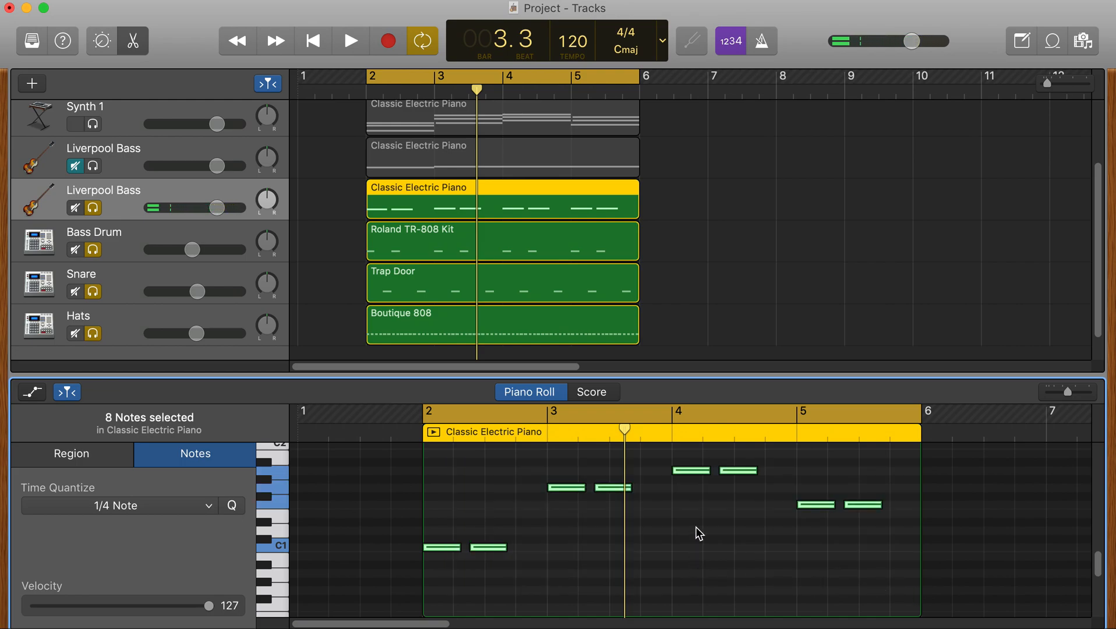
pyautogui.hotkey('alt', 'shift', 'Up')
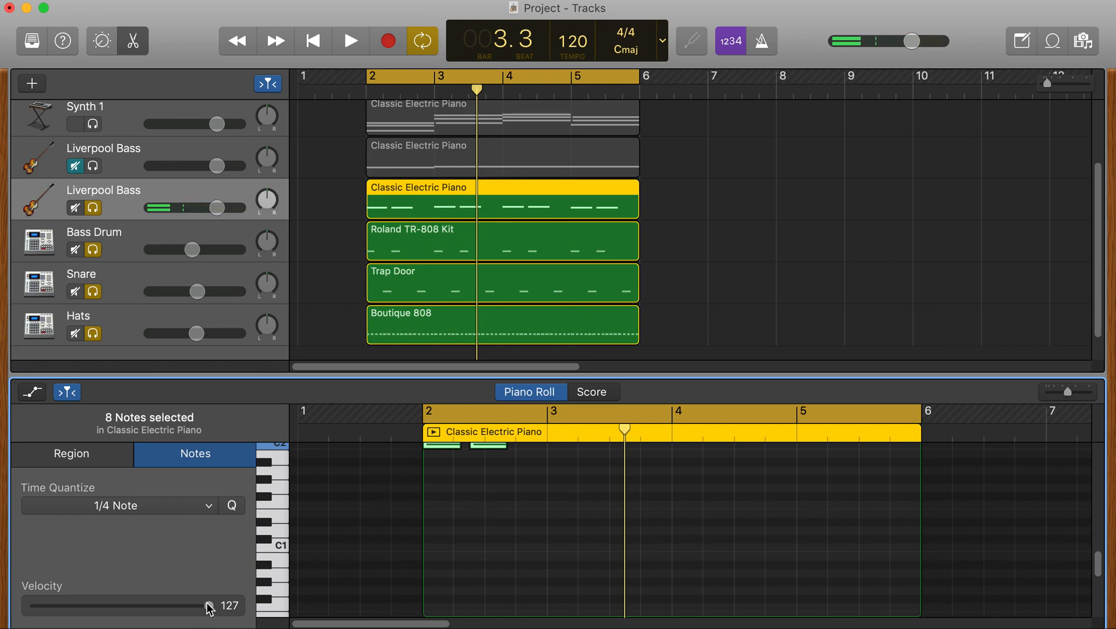
pyautogui.scroll(5, 511, 572)
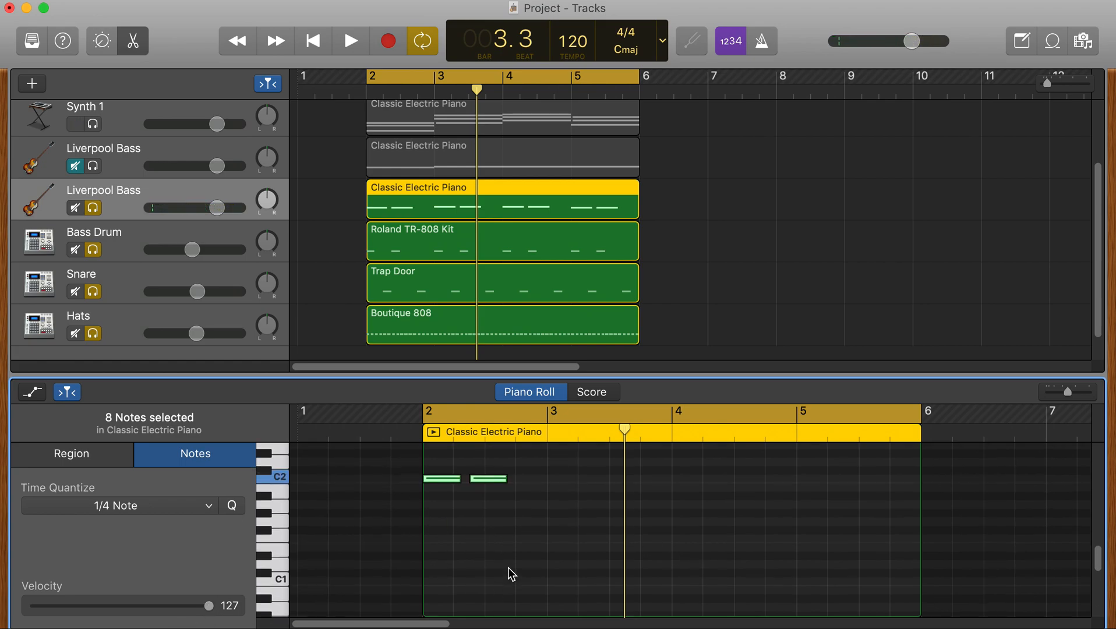
pyautogui.moveTo(210, 606); pyautogui.dragTo(162, 612)
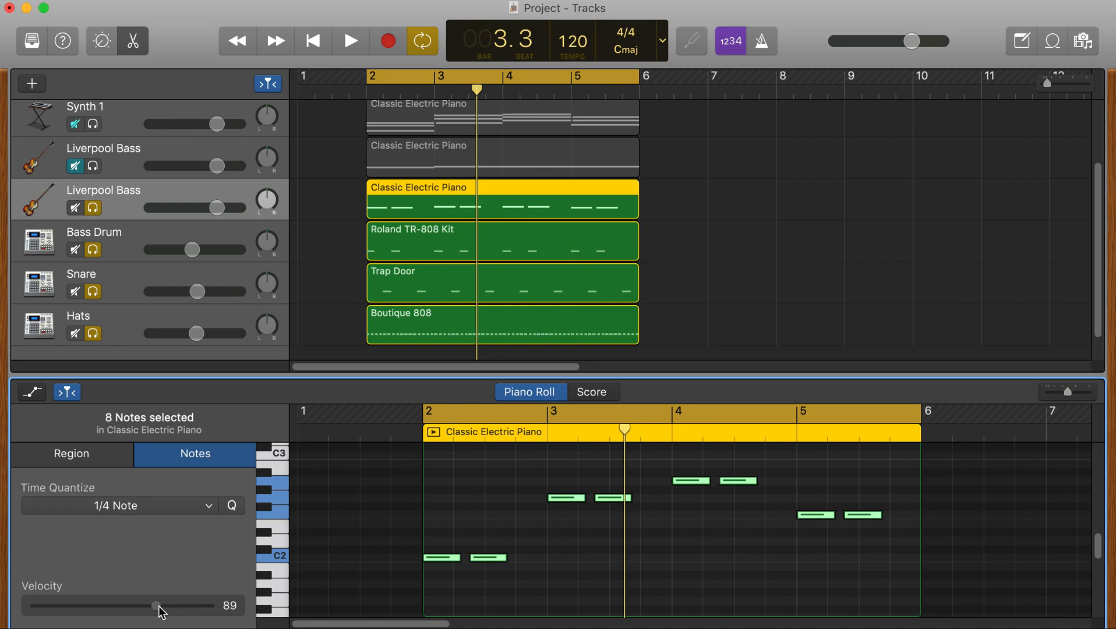
# Lower the six bass notes in bars 3 to 5 by one octave
pyautogui.click(434, 433)
pyautogui.click(433, 433)
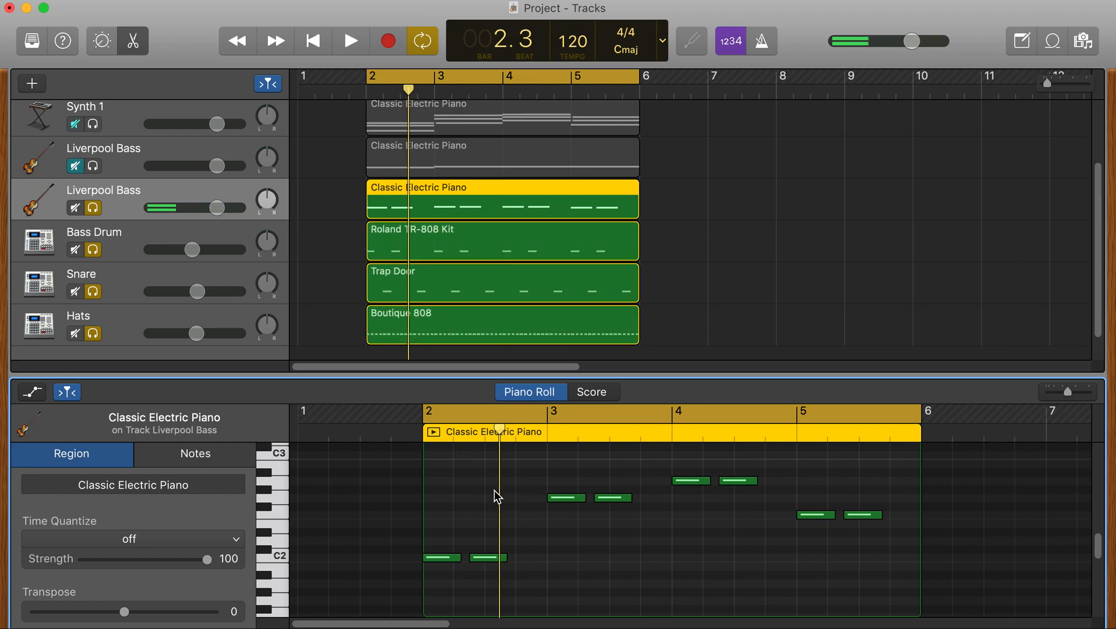
pyautogui.moveTo(556, 468); pyautogui.dragTo(827, 542)
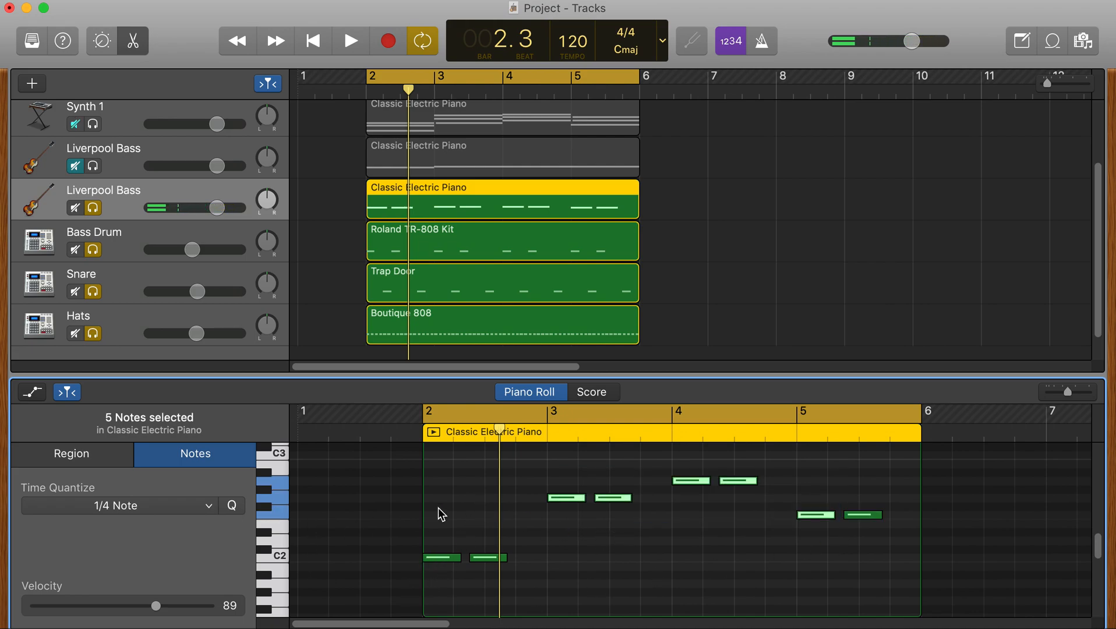
pyautogui.moveTo(552, 458); pyautogui.dragTo(861, 555)
pyautogui.hotkey('shift', 'alt', 'Down')
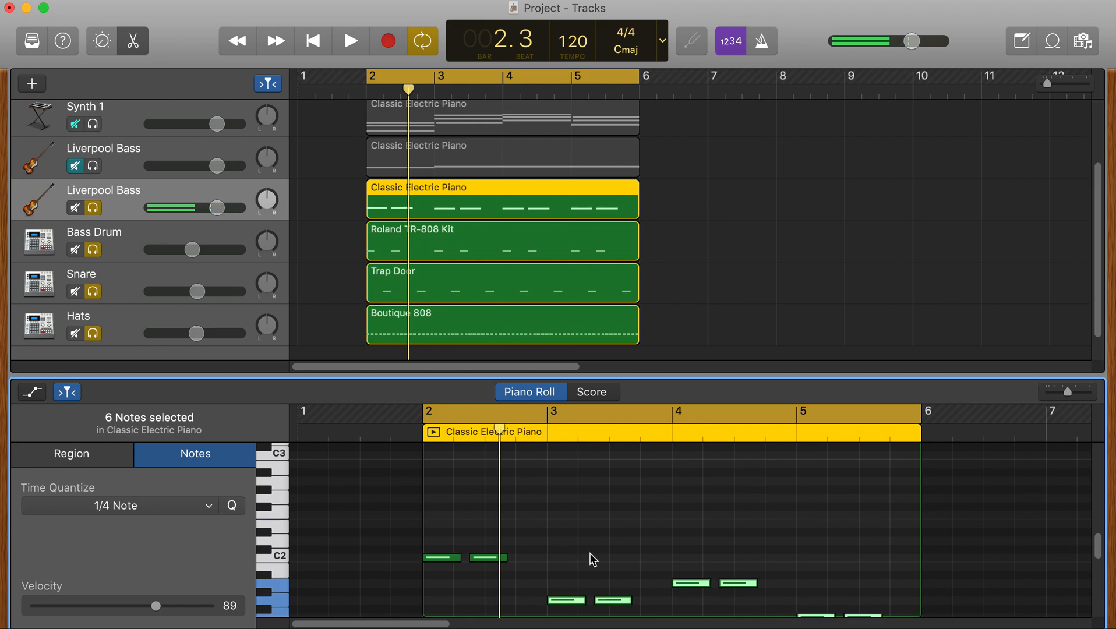
# Play the soloed bass and drums from bar 2 to check the octave change, and turn off the track solos
pyautogui.moveTo(367, 373); pyautogui.dragTo(373, 400)
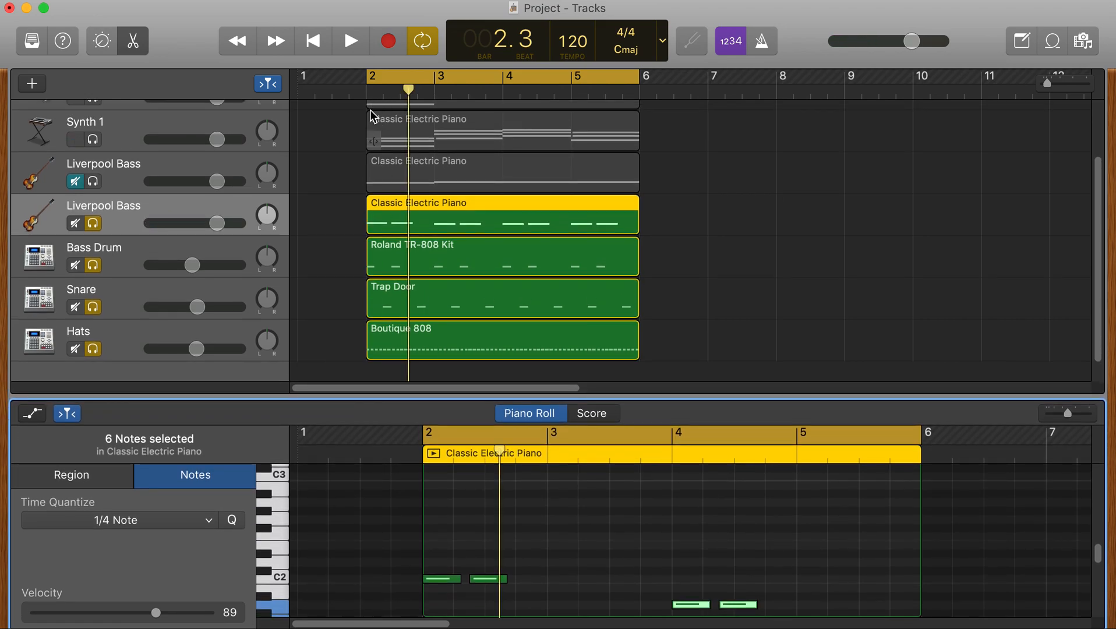
pyautogui.scroll(1, 350, 205)
pyautogui.click(356, 85)
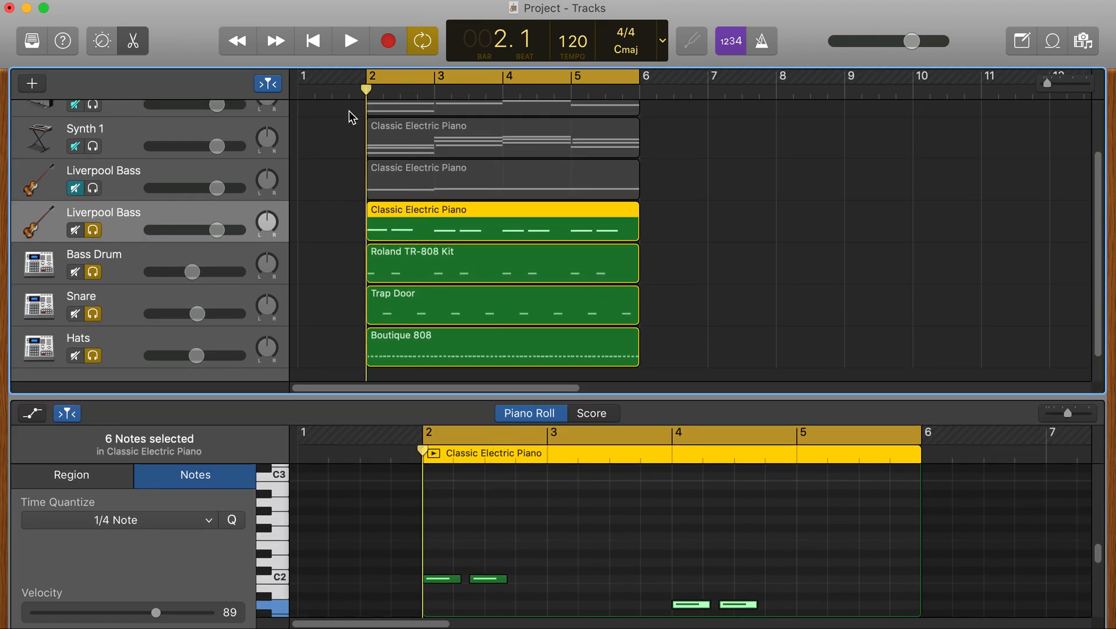
pyautogui.press('space')
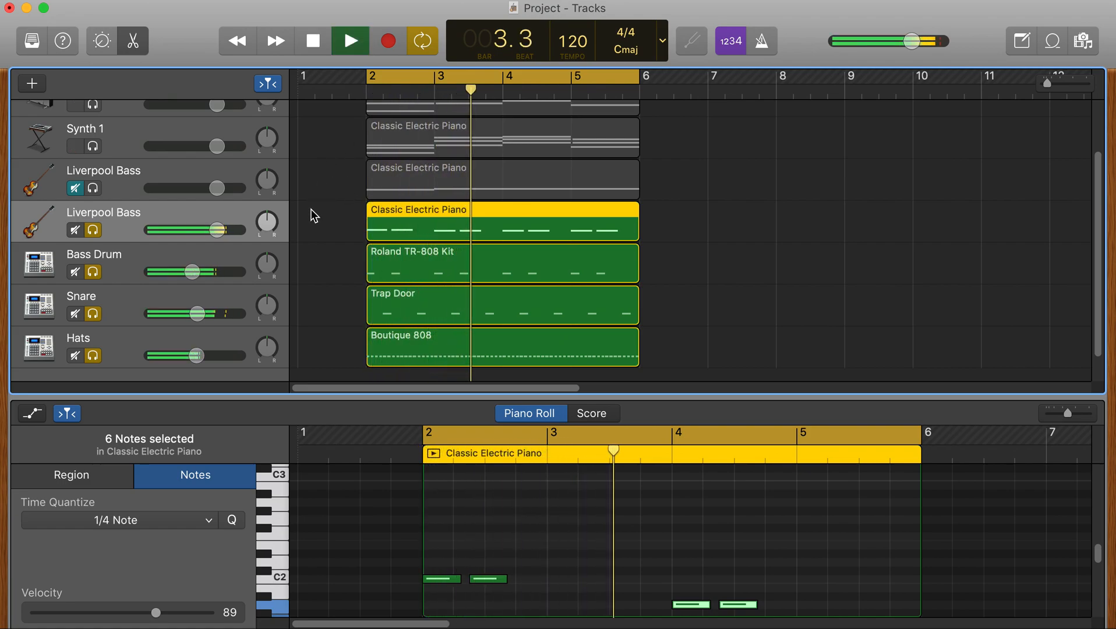
pyautogui.press('space')
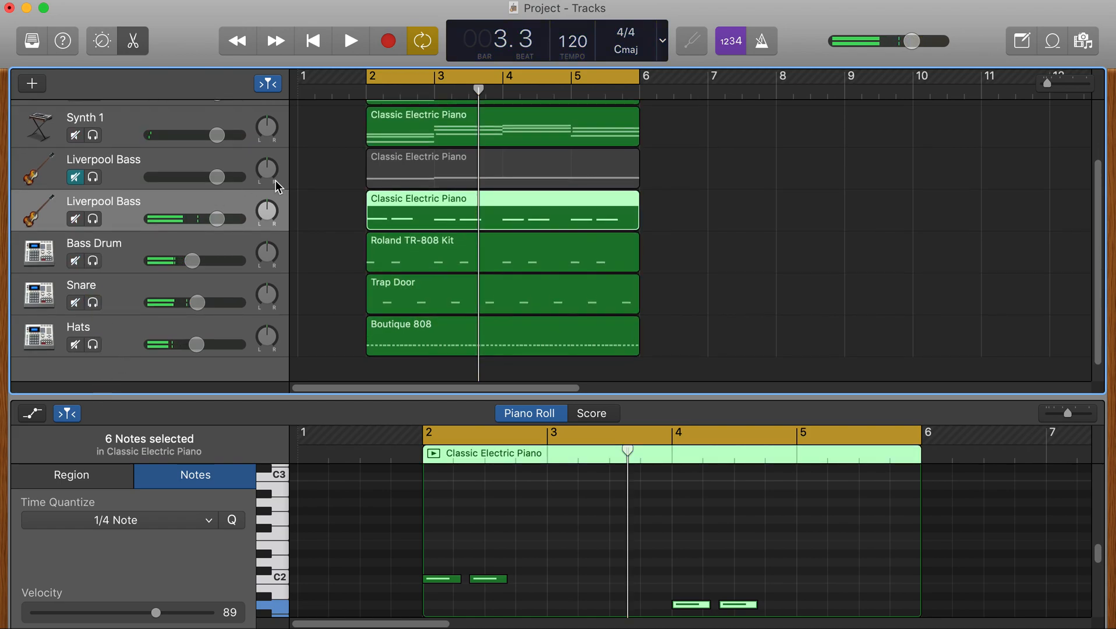
# Play the full arrangement with the piano, synth, duplicate bass and drum tracks while viewing the bass notes in bars 3 to 5
pyautogui.scroll(5, 326, 157)
pyautogui.press('space')
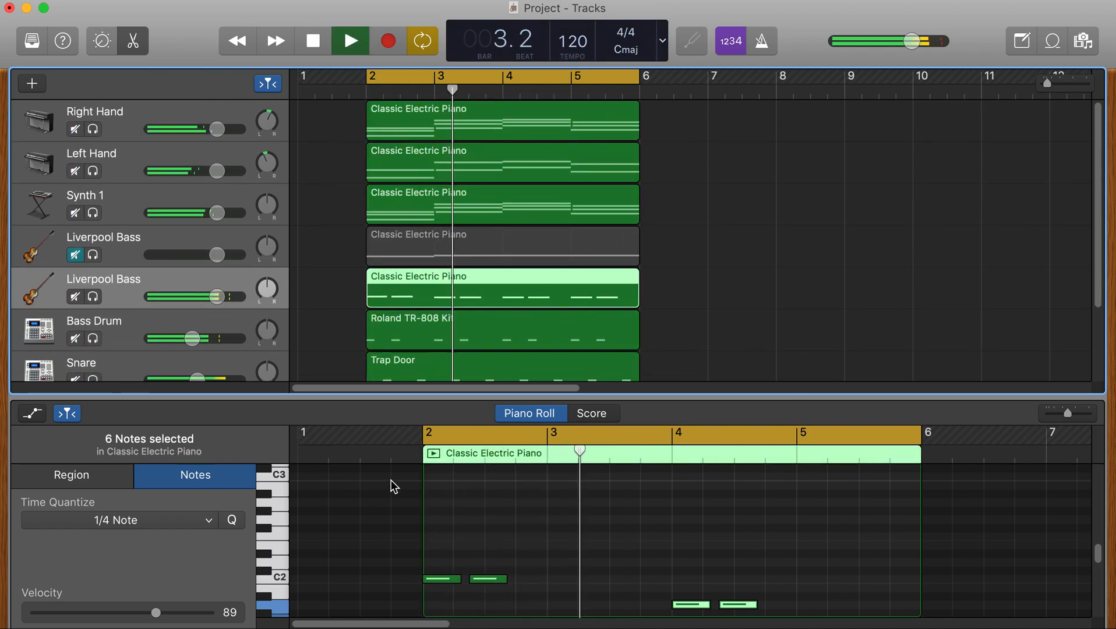
pyautogui.scroll(-8, 402, 503)
pyautogui.scroll(4, 402, 503)
pyautogui.hscroll(5, 402, 503)
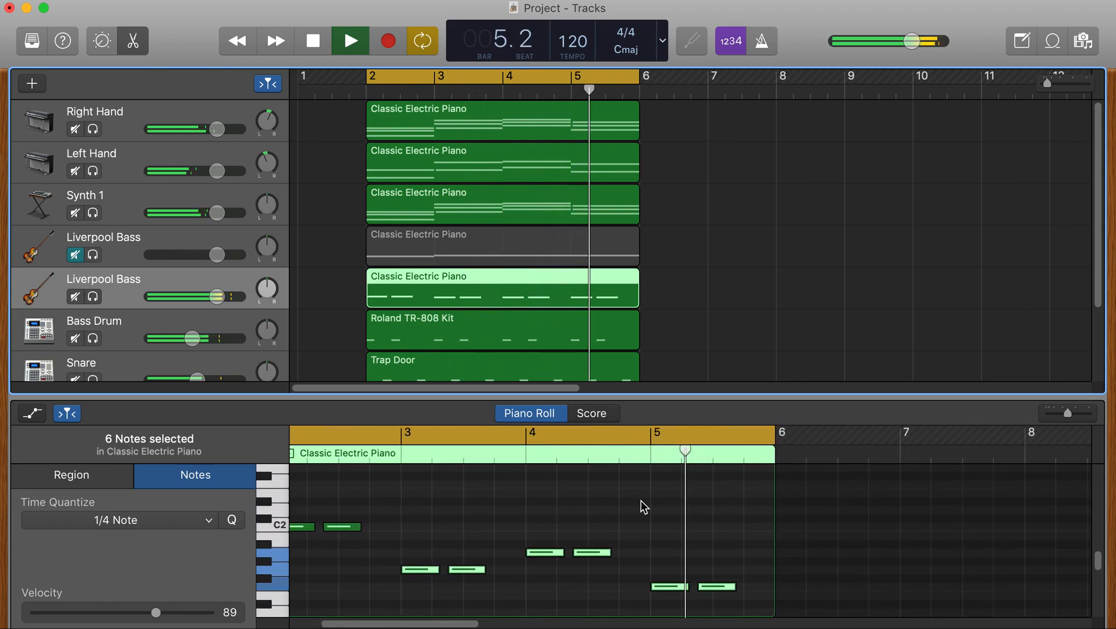
pyautogui.press('space')
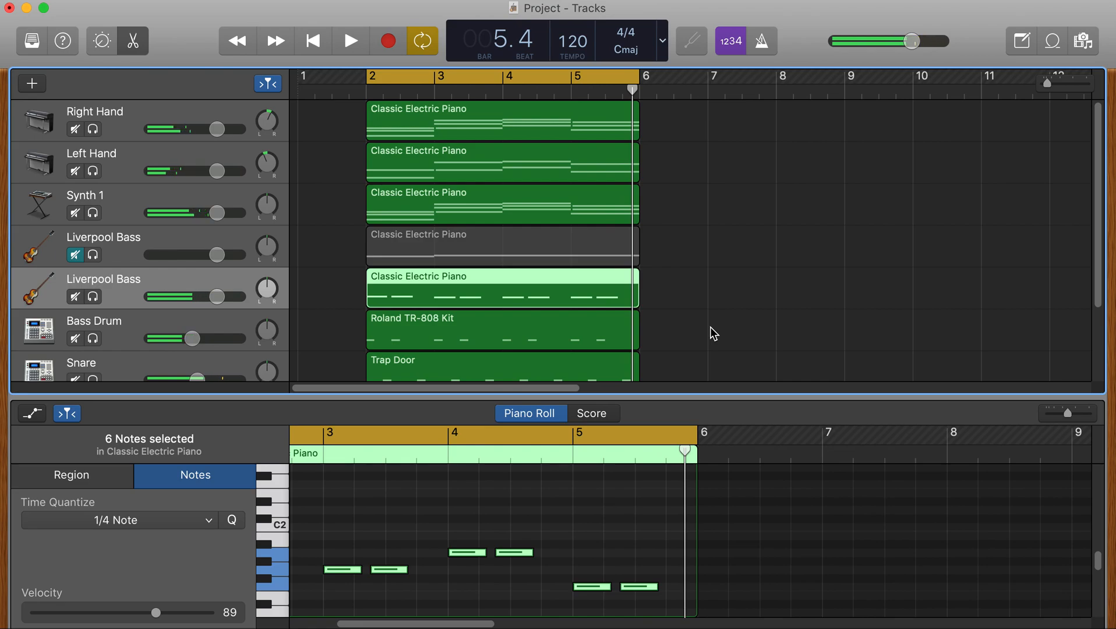